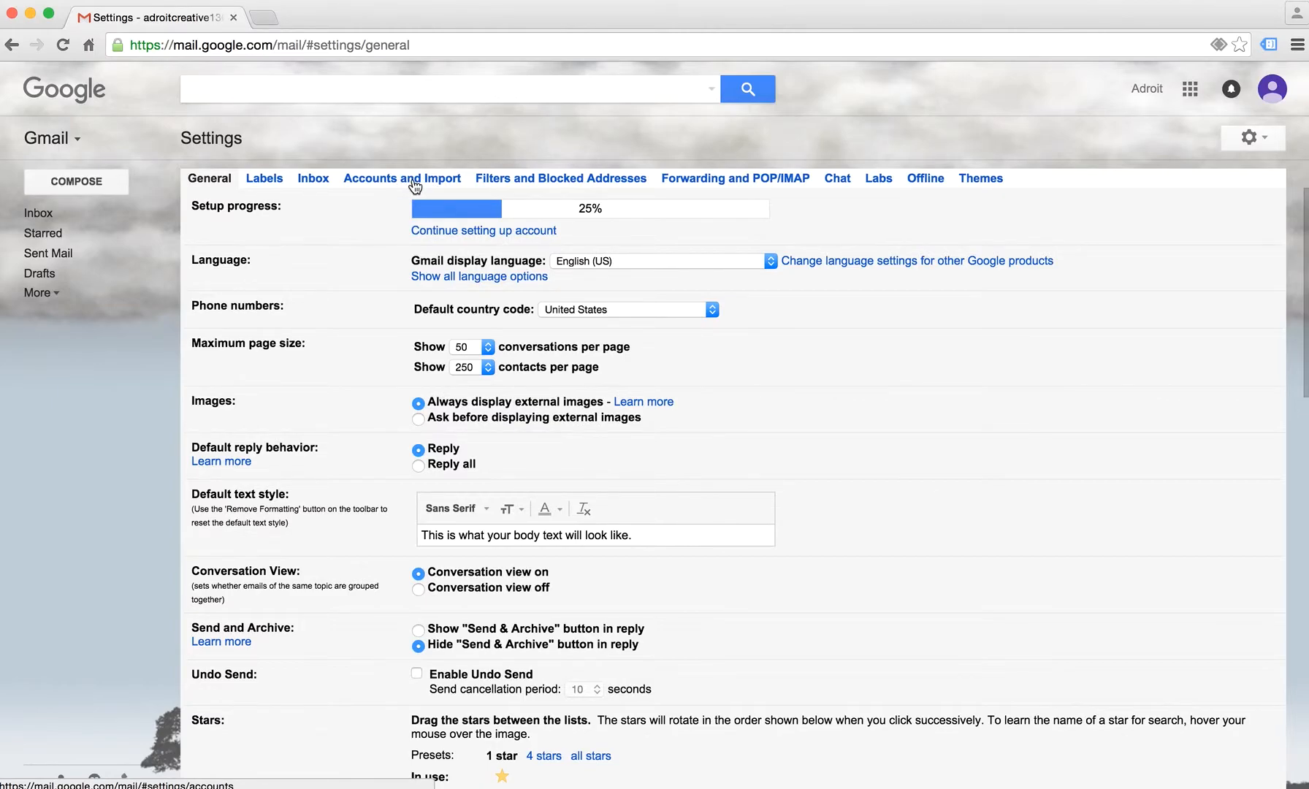
# Open Gmail's Accounts and Import settings
pyautogui.click(415, 181)
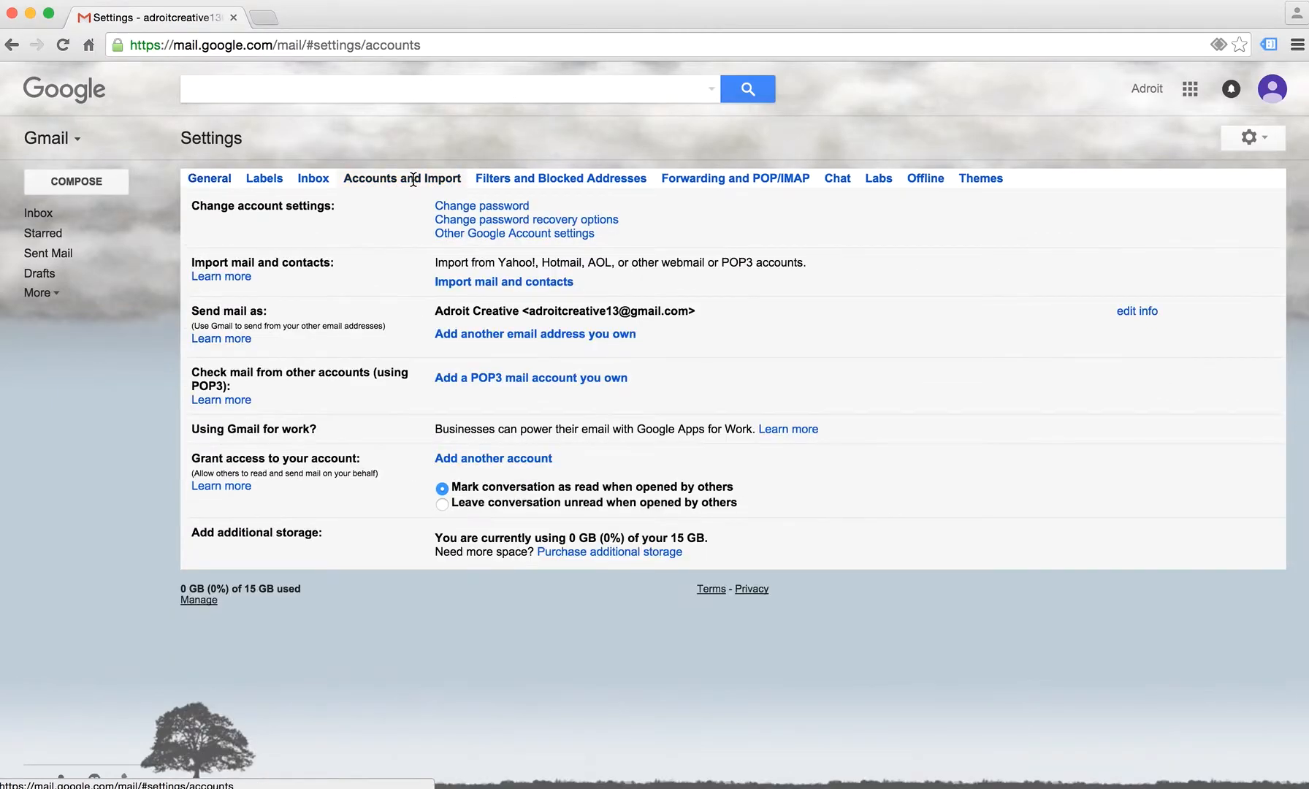
pyautogui.click(465, 380)
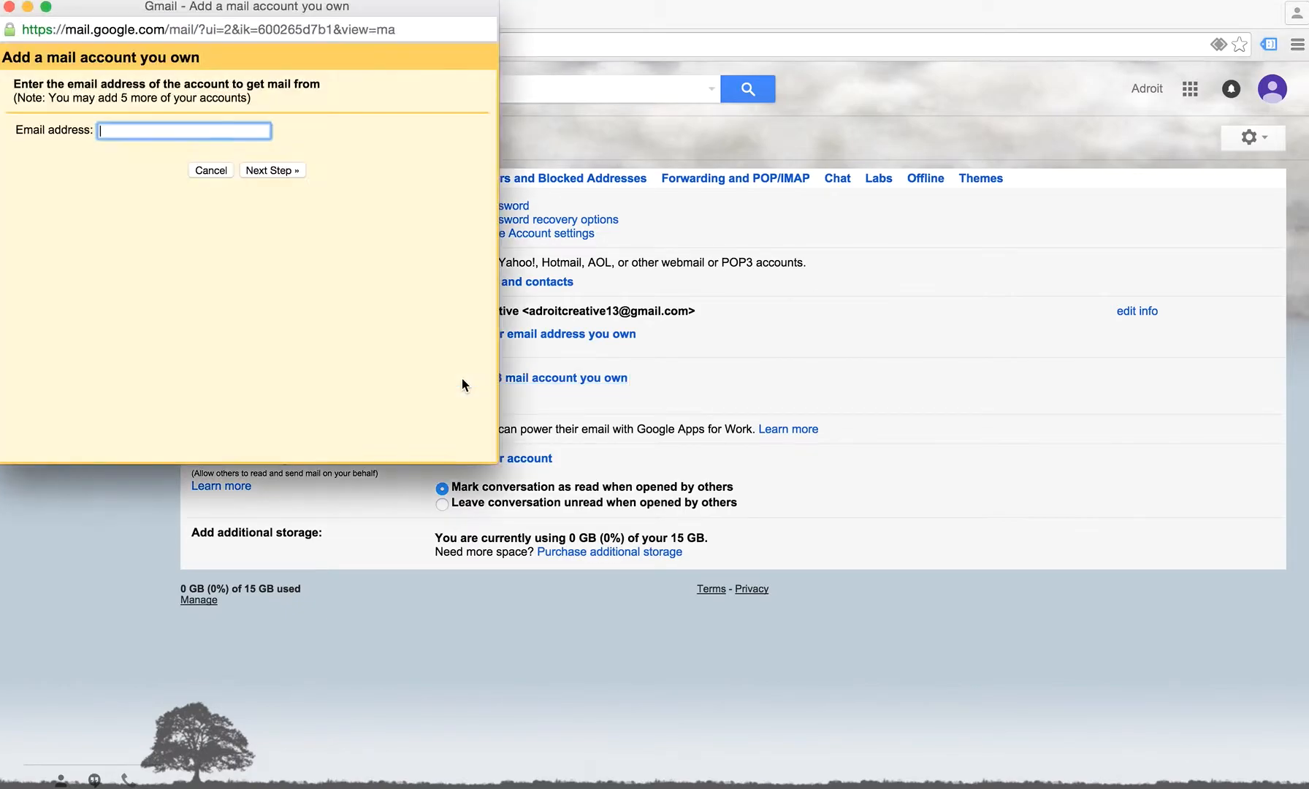
pyautogui.click(289, 172)
pyautogui.write('@')
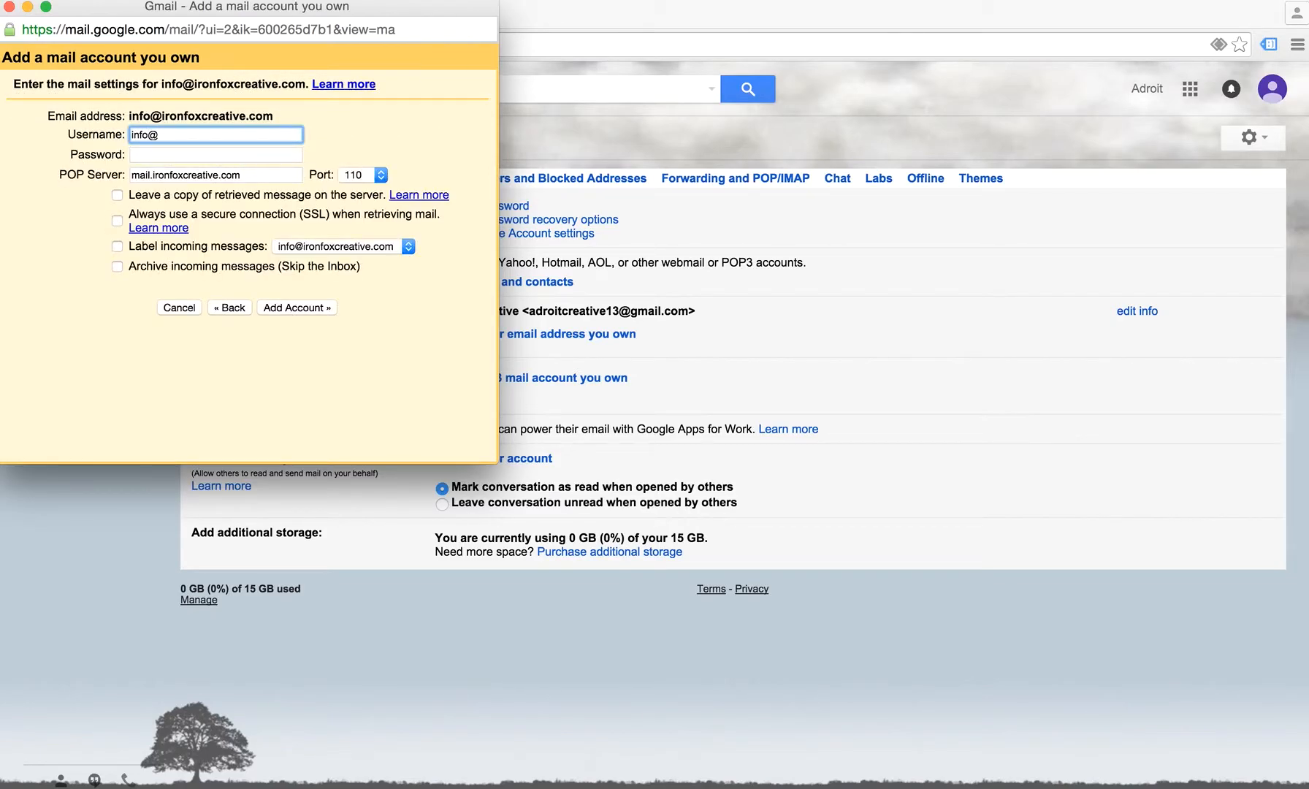
pyautogui.write('in')
pyautogui.write('onfoxcreative.com')
pyautogui.press('Tab')
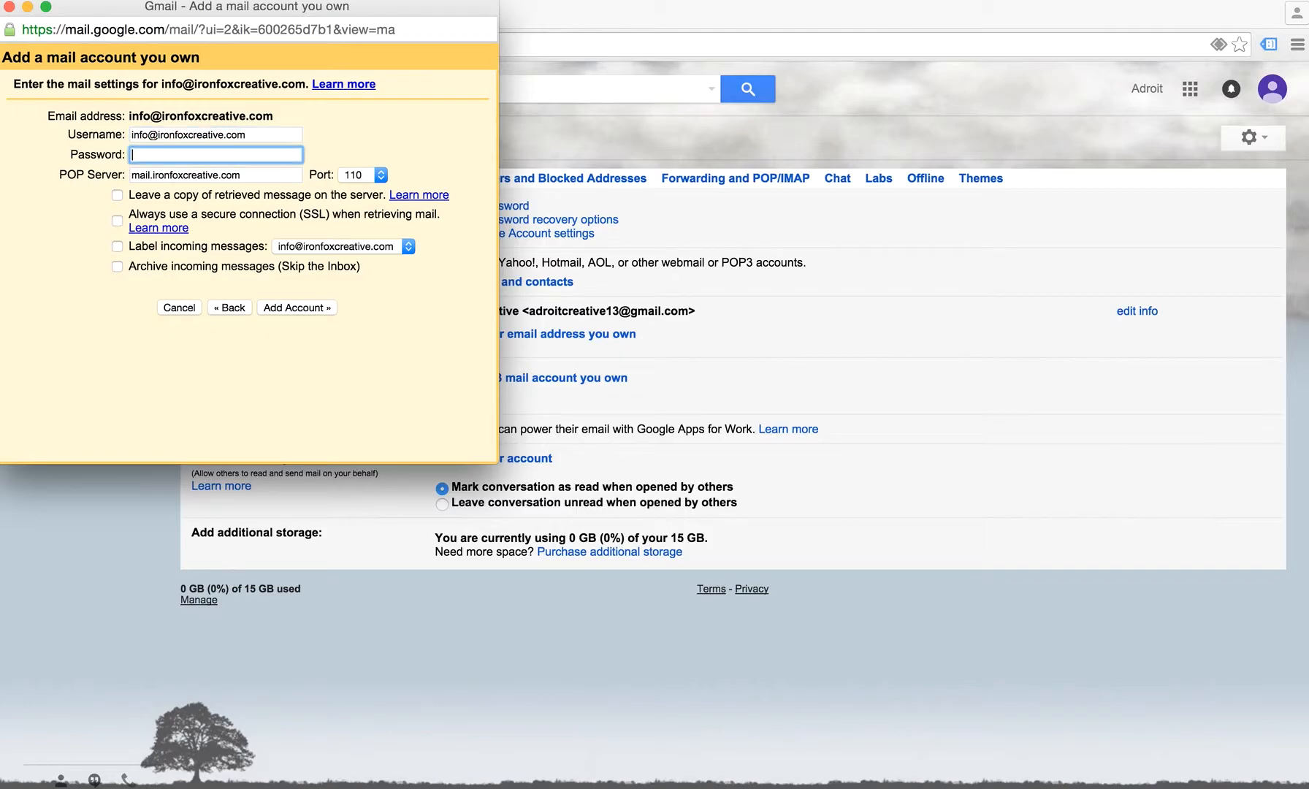
pyautogui.press('super+v')
pyautogui.click(314, 246)
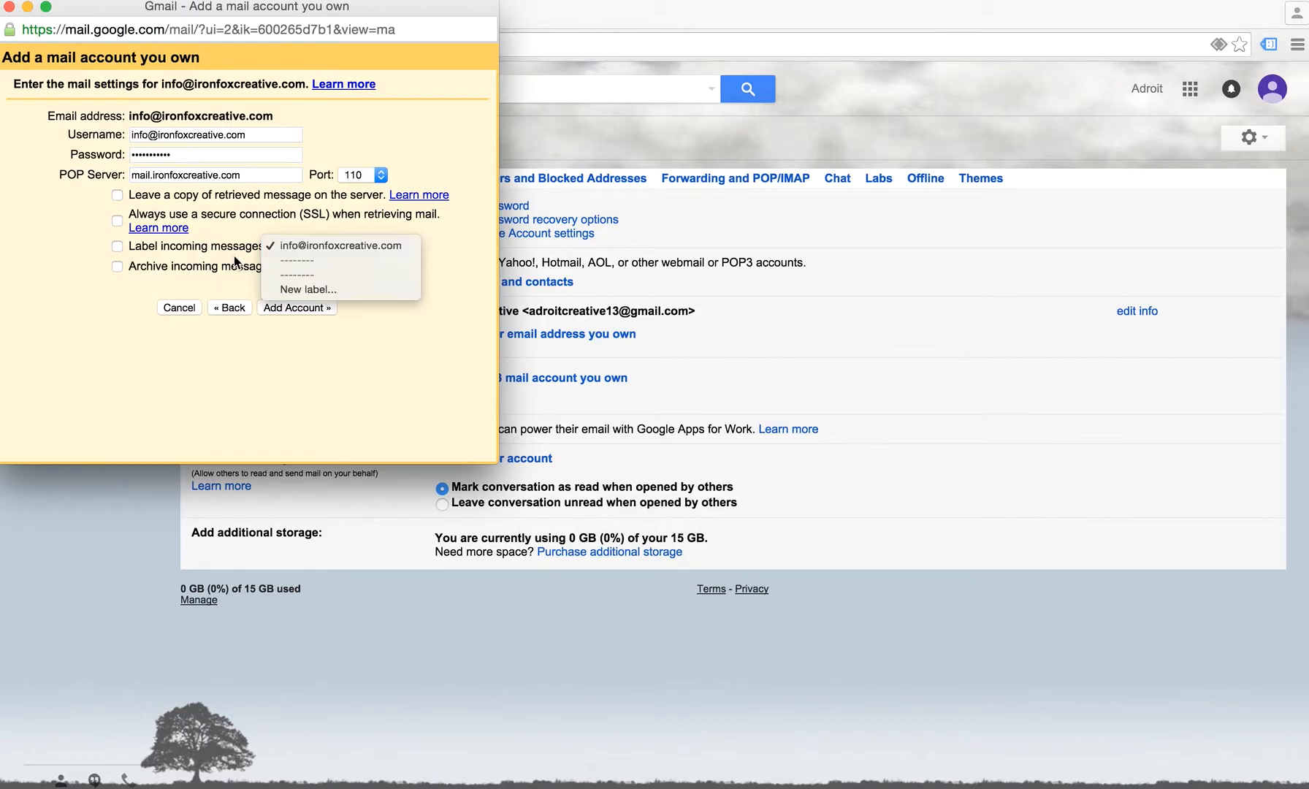
pyautogui.click(231, 224)
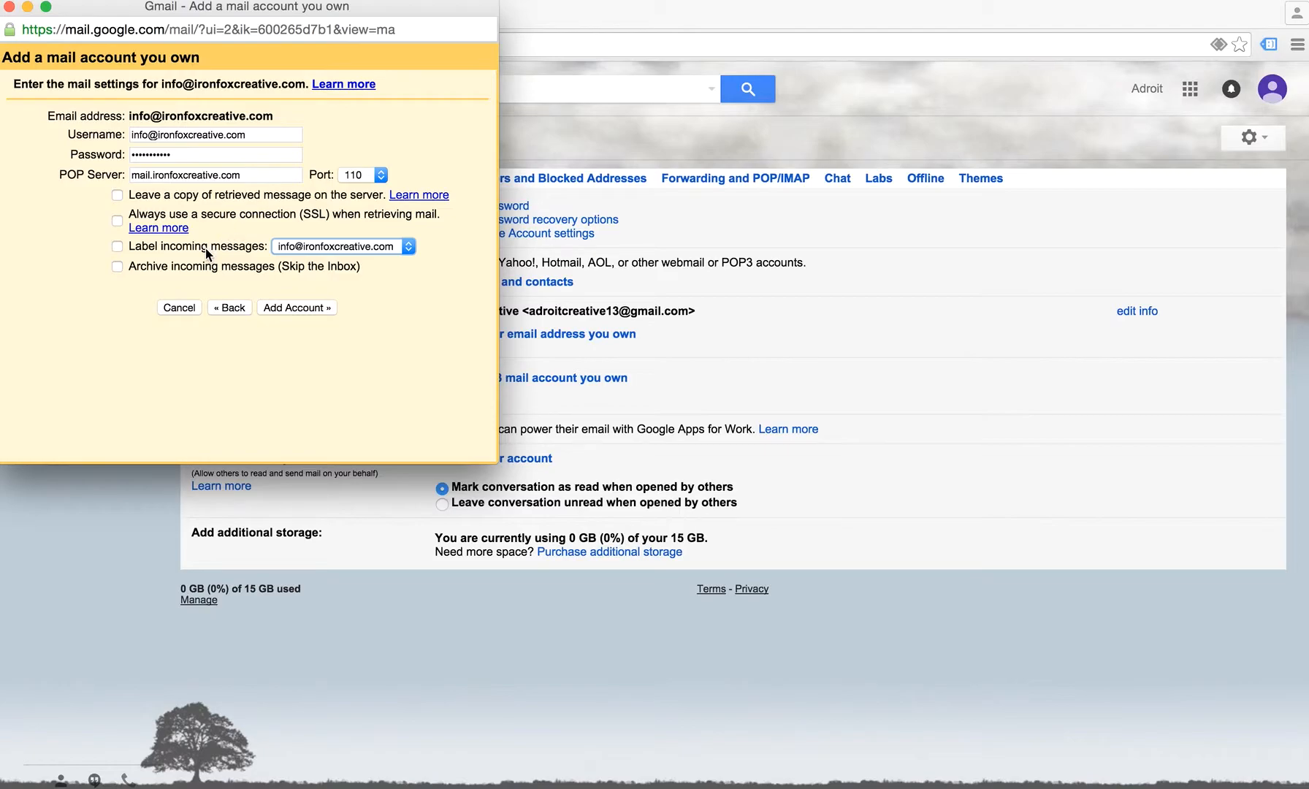
pyautogui.click(320, 307)
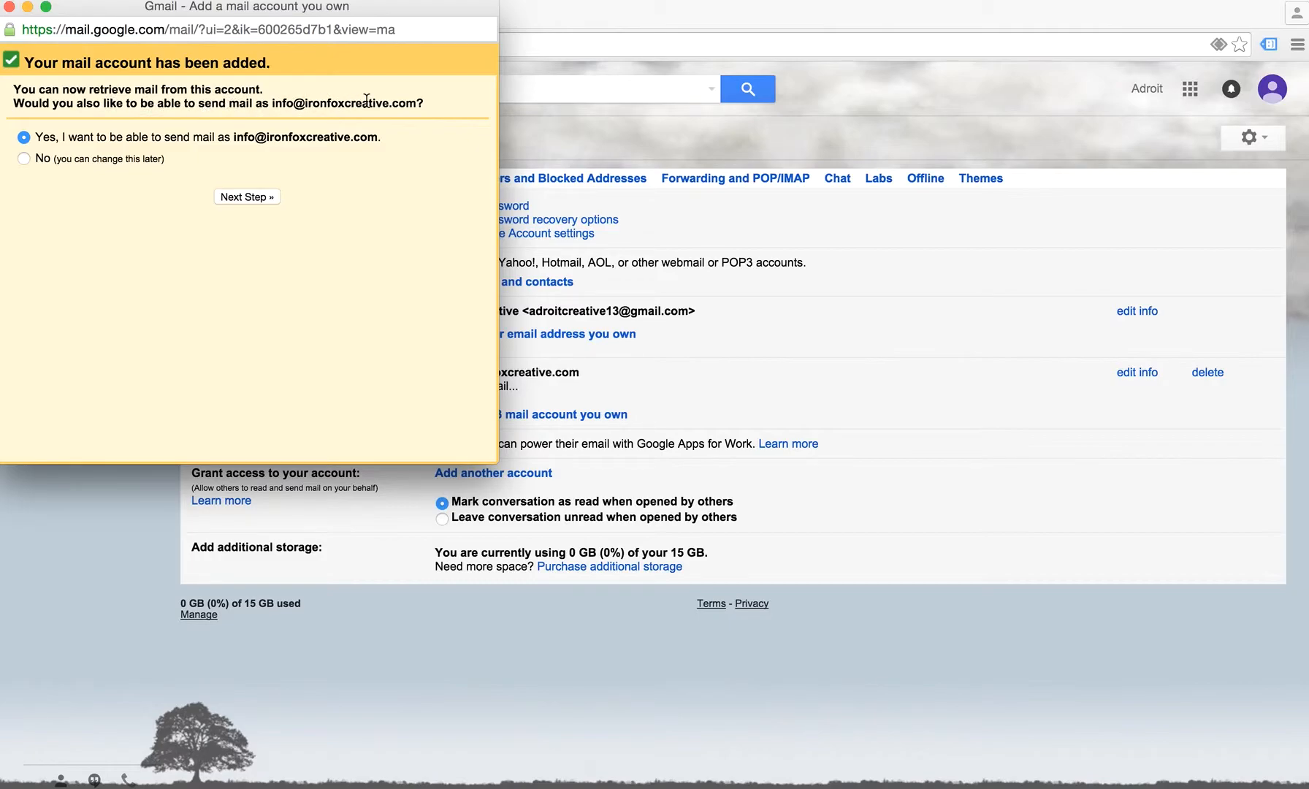
# Proceed to send-as setup and replace the sender name with 'Iron Fox Creative'
pyautogui.click(251, 196)
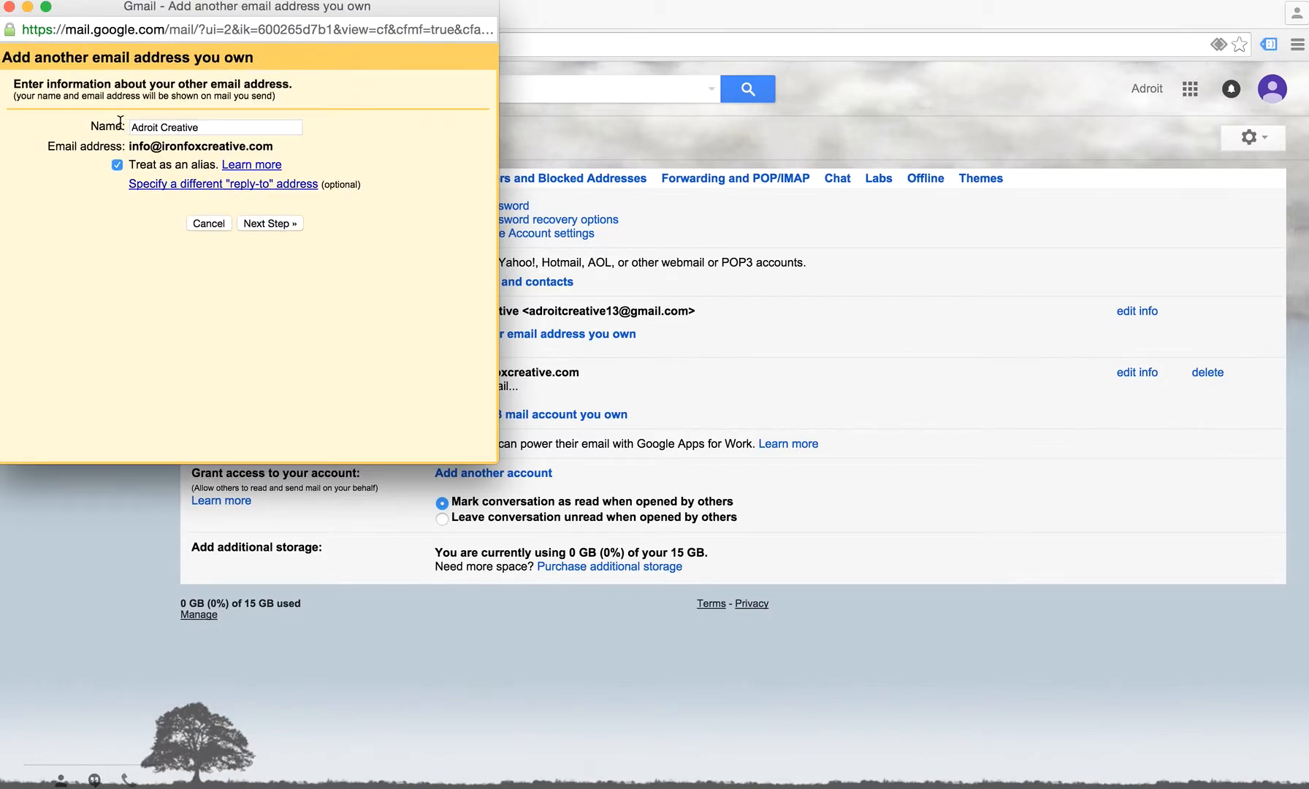
pyautogui.moveTo(221, 131); pyautogui.dragTo(110, 132)
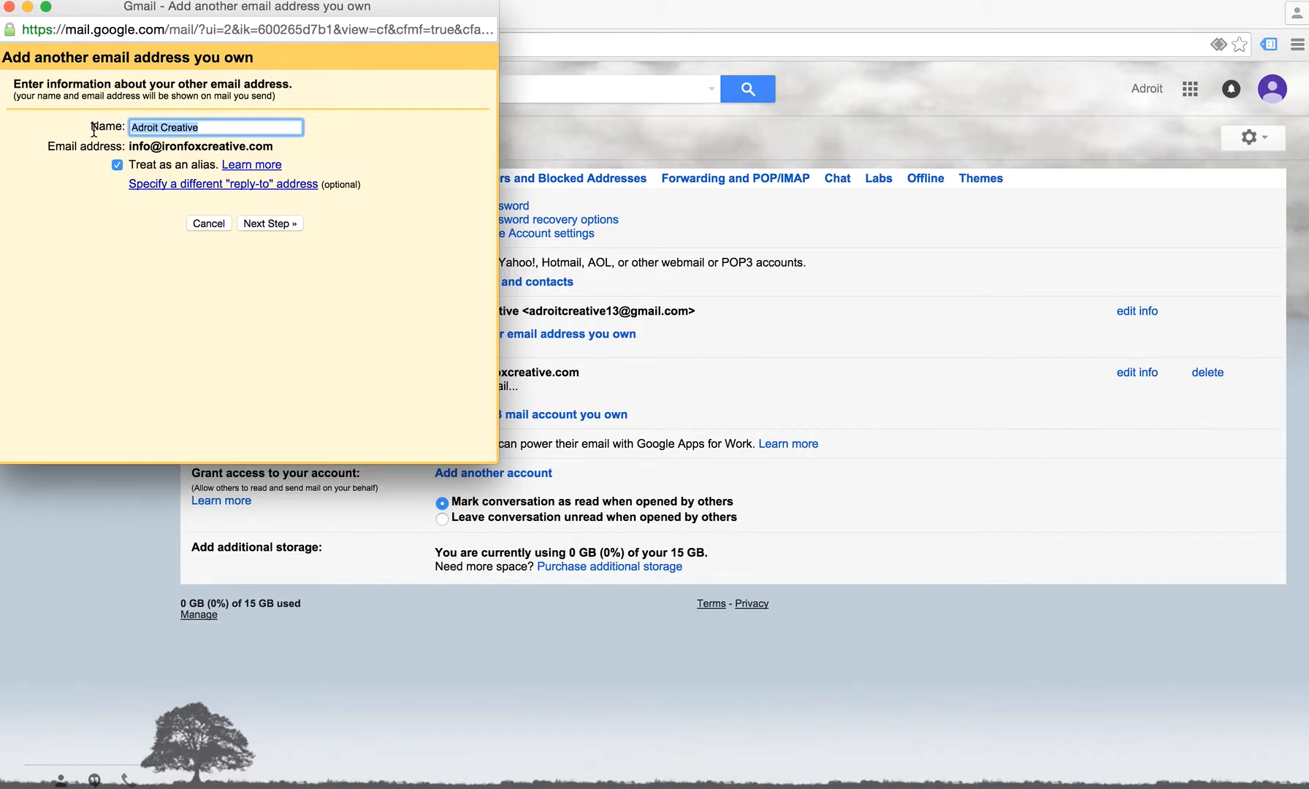
pyautogui.write('Iron Fox Creative')
# Change the SMTP server to mail.ironfoxcreative.com on port 25
pyautogui.click(286, 227)
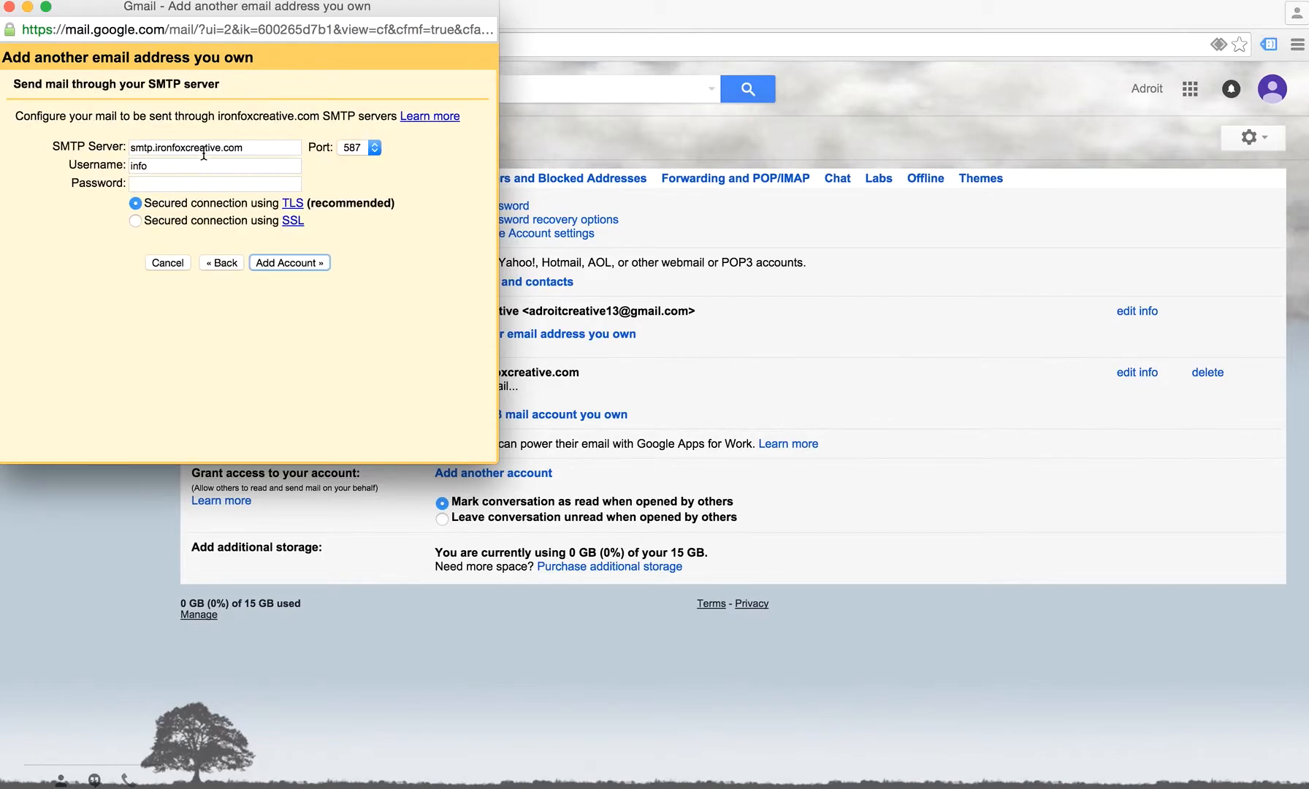
pyautogui.moveTo(151, 148); pyautogui.dragTo(114, 152)
pyautogui.write('mail')
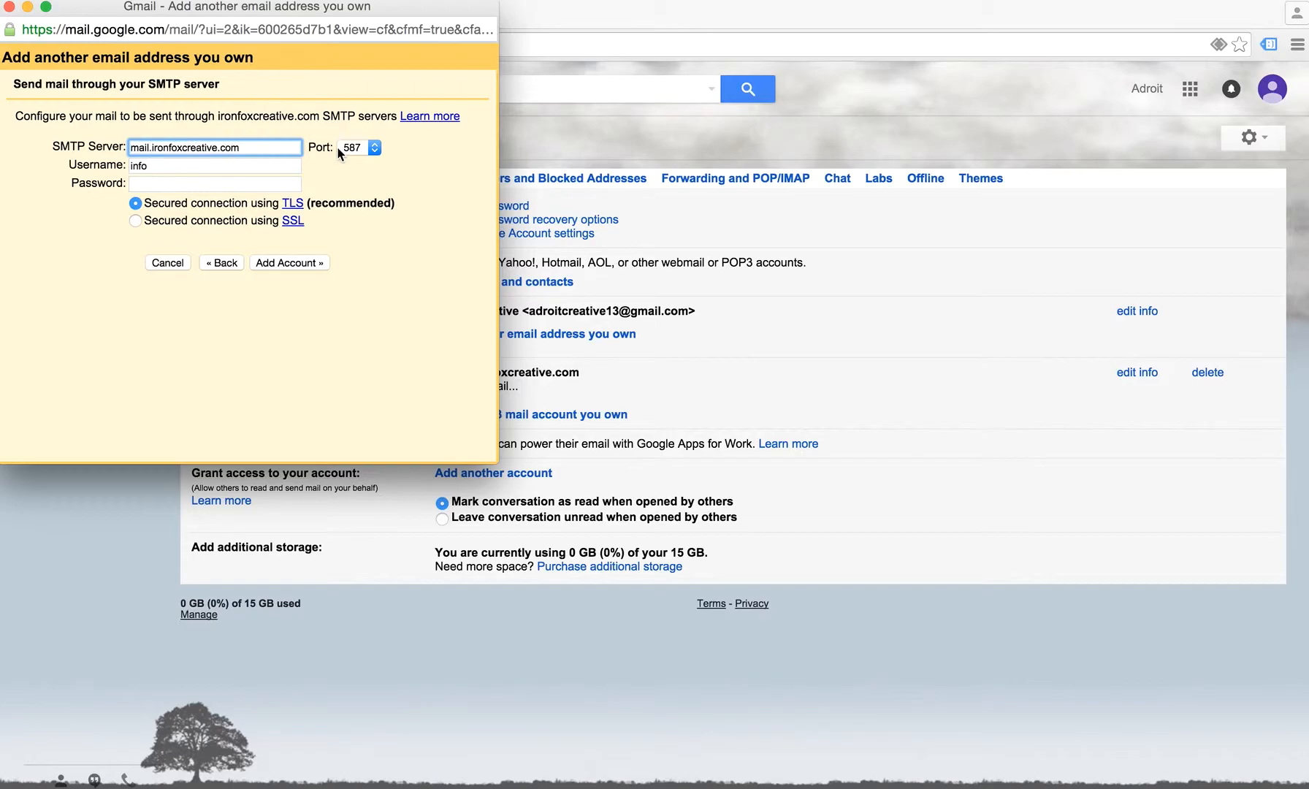
pyautogui.click(363, 148)
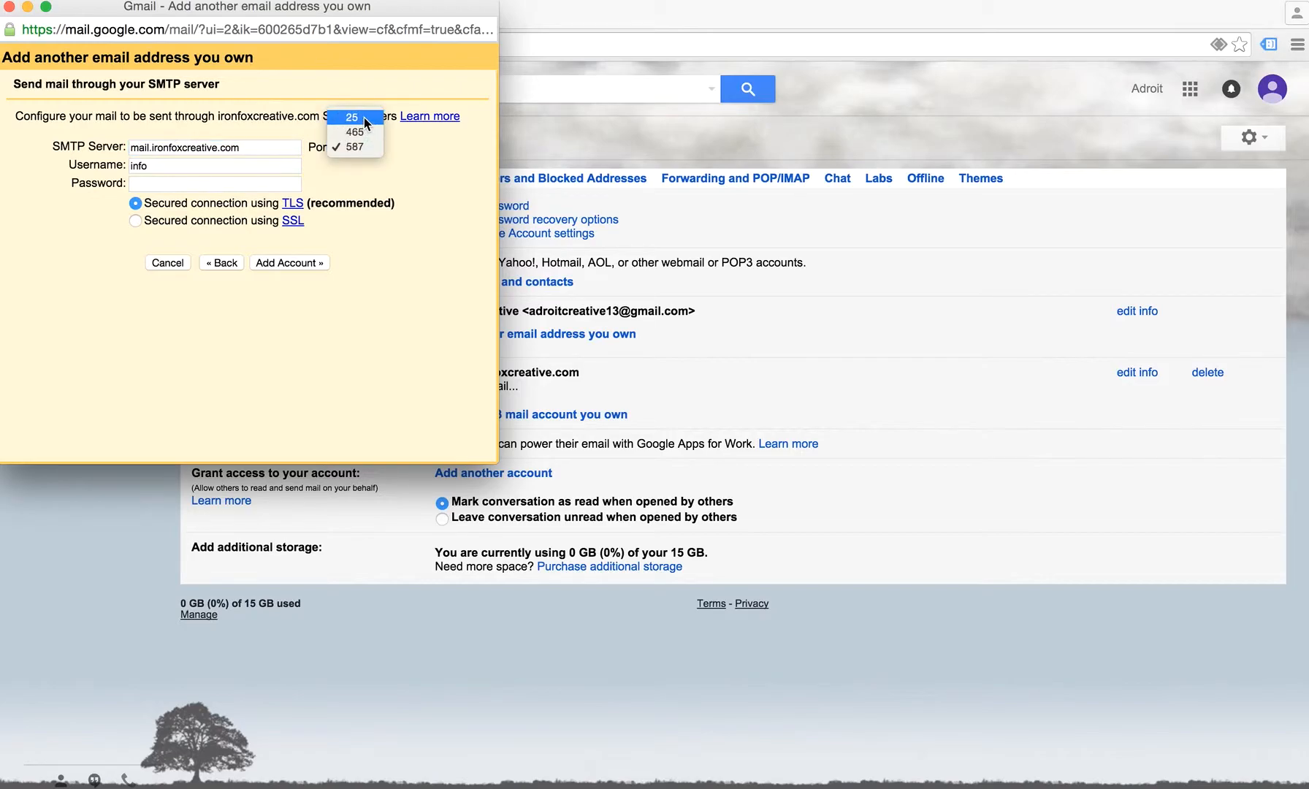
pyautogui.click(352, 117)
# Enter the full mailbox username and password, keep port 25 with TLS, and add the account
pyautogui.click(167, 168)
pyautogui.write('@')
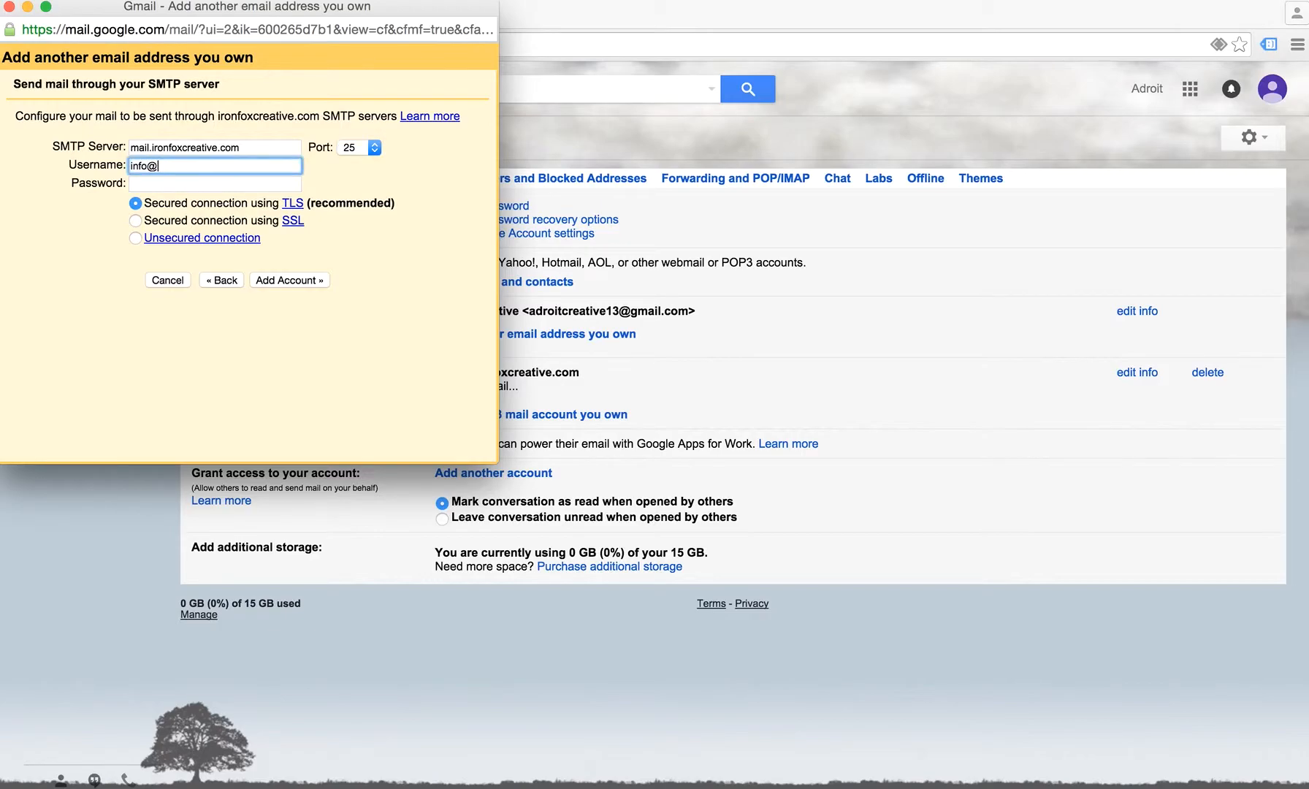
pyautogui.write('ironfoxcreative.com')
pyautogui.press('Tab')
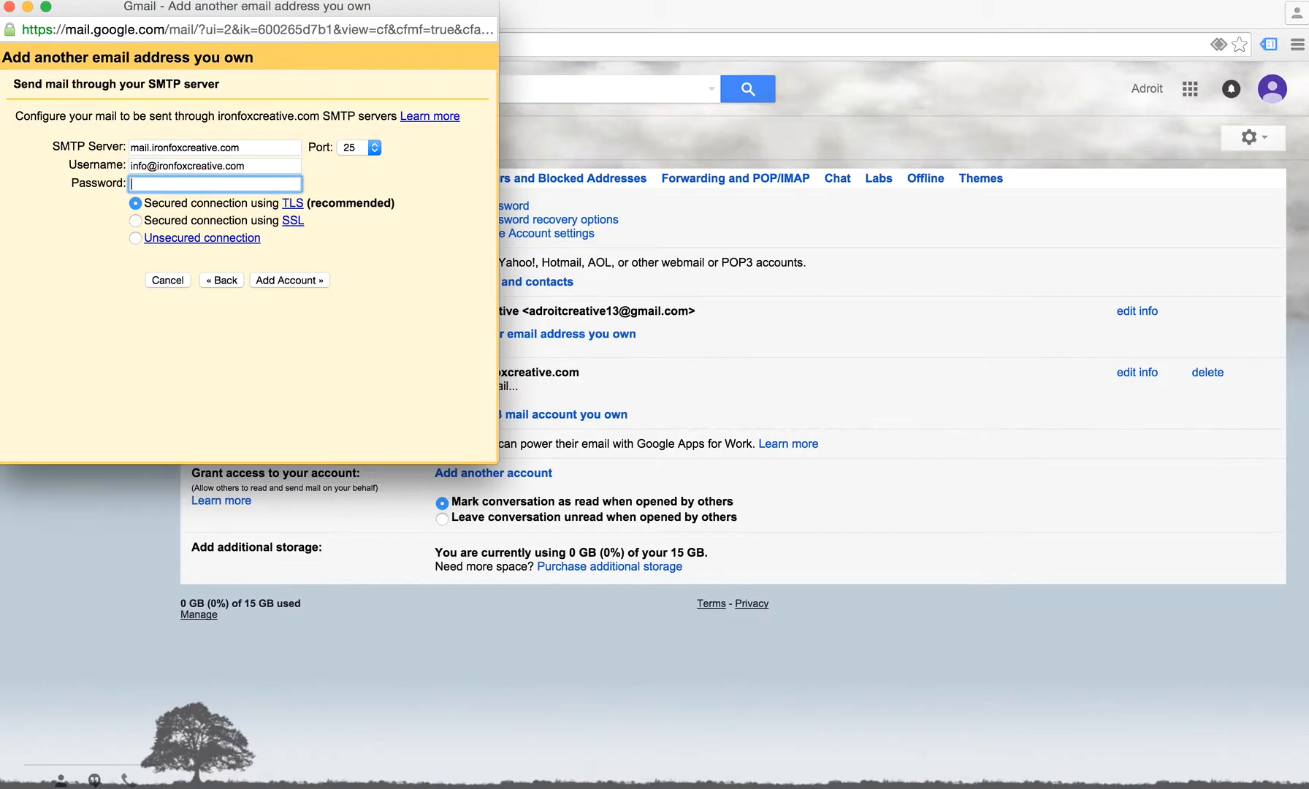
pyautogui.press('super+v')
pyautogui.click(373, 148)
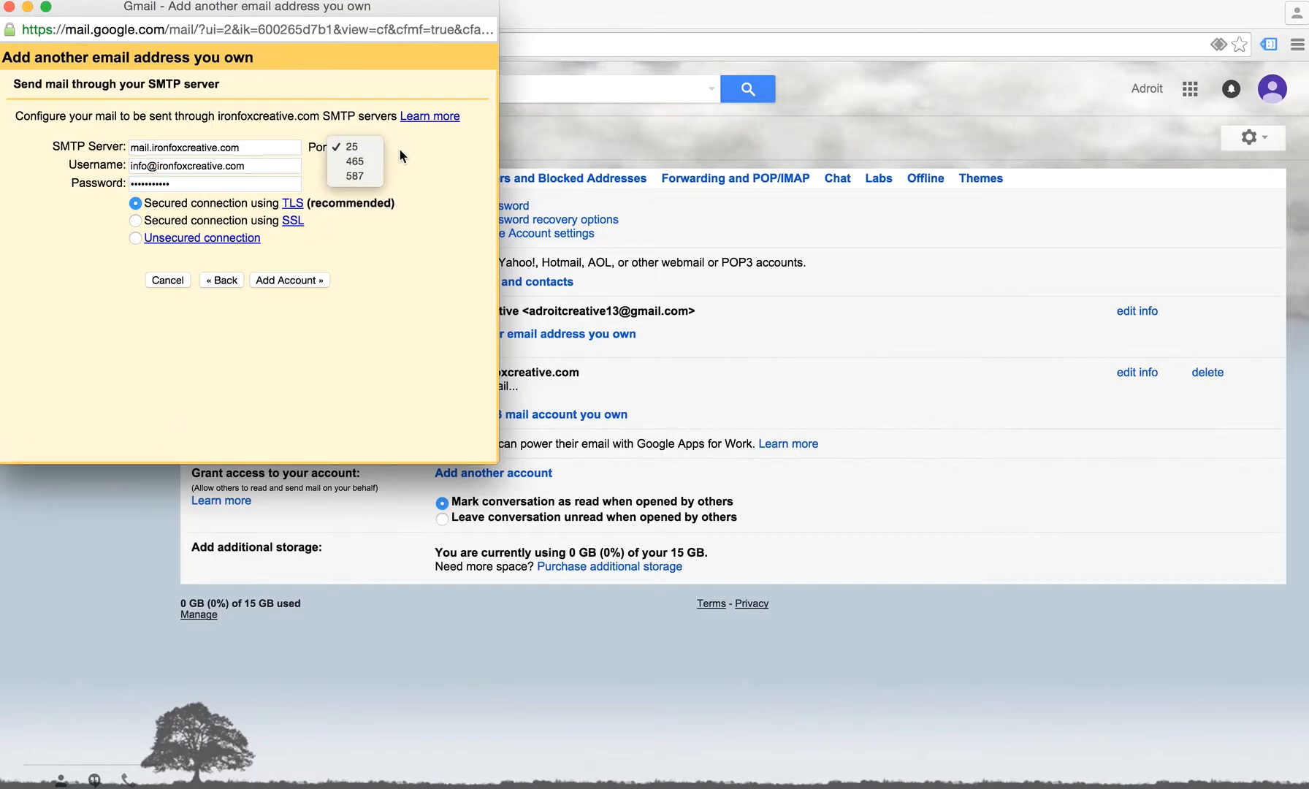
pyautogui.click(399, 148)
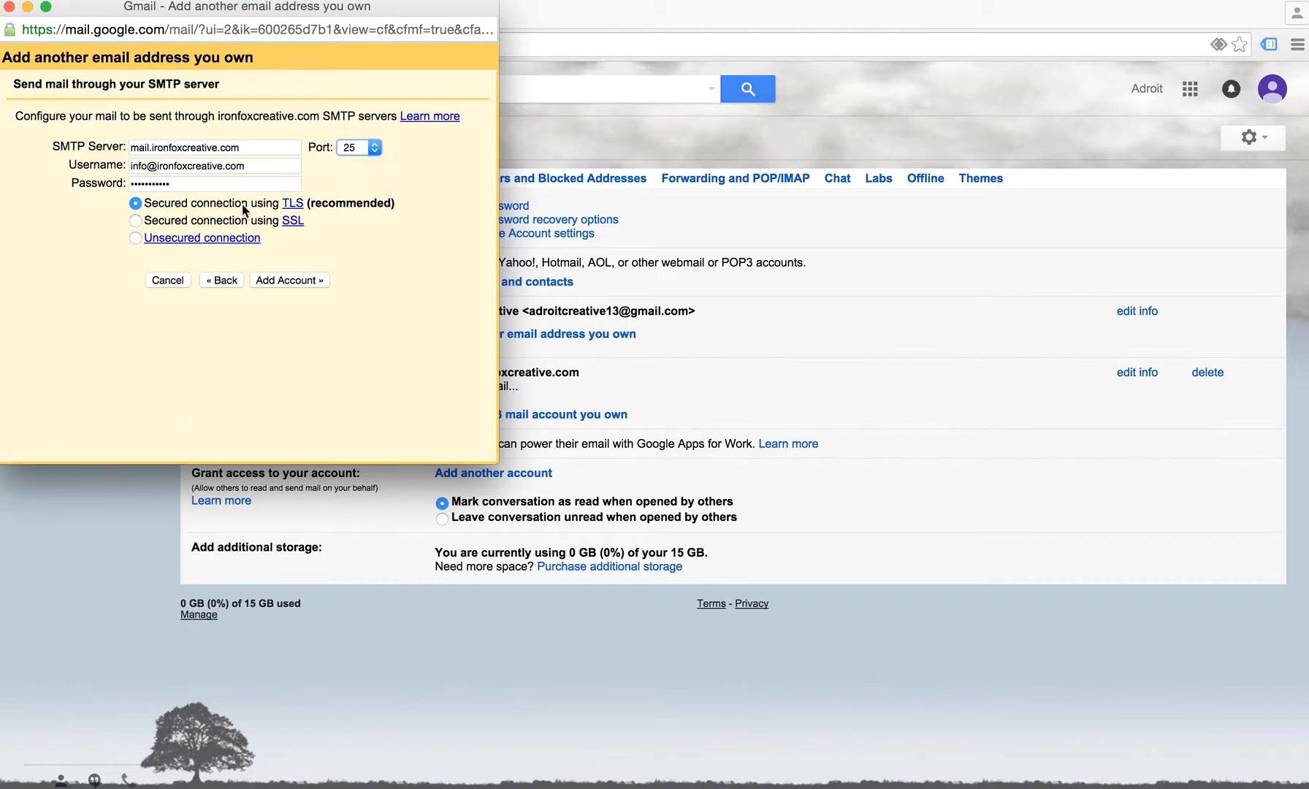
pyautogui.click(291, 281)
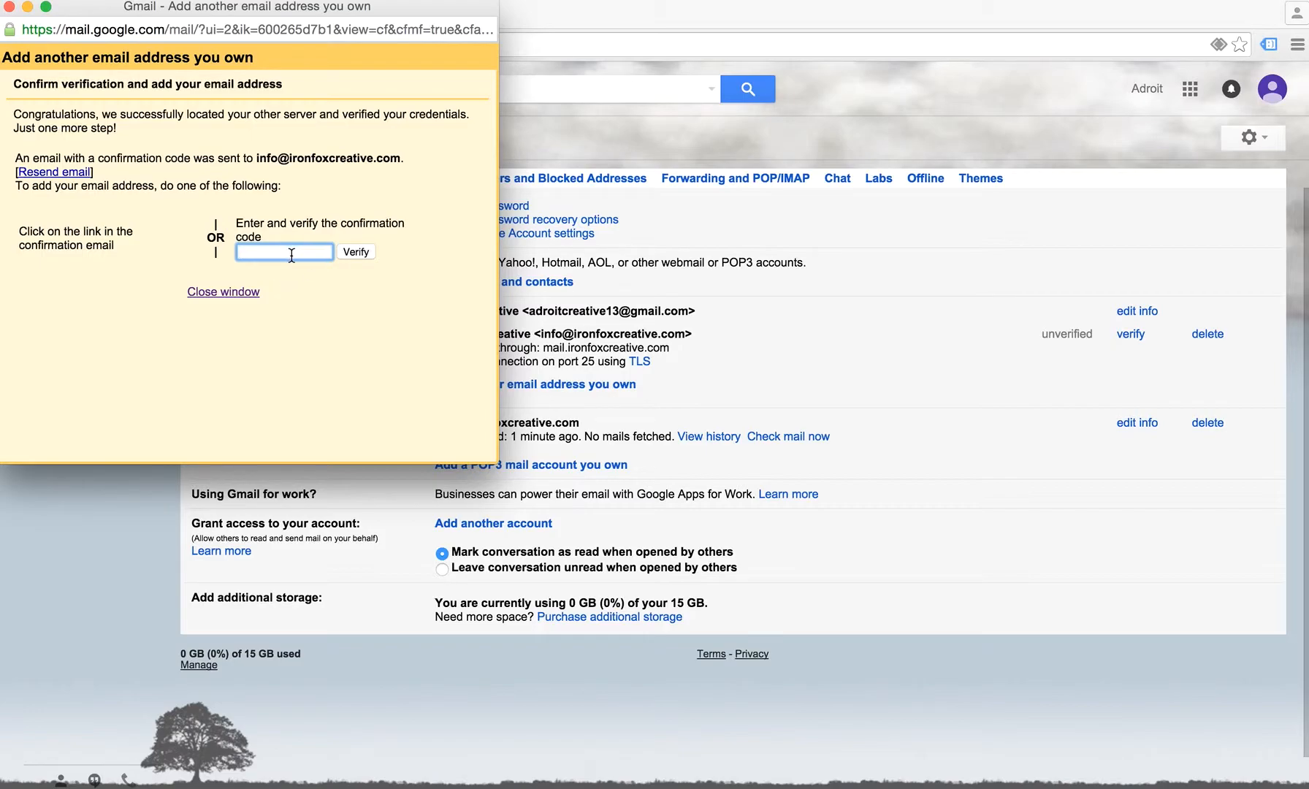
# Dismiss the verification window and have the POP3 account check mail now
pyautogui.click(241, 293)
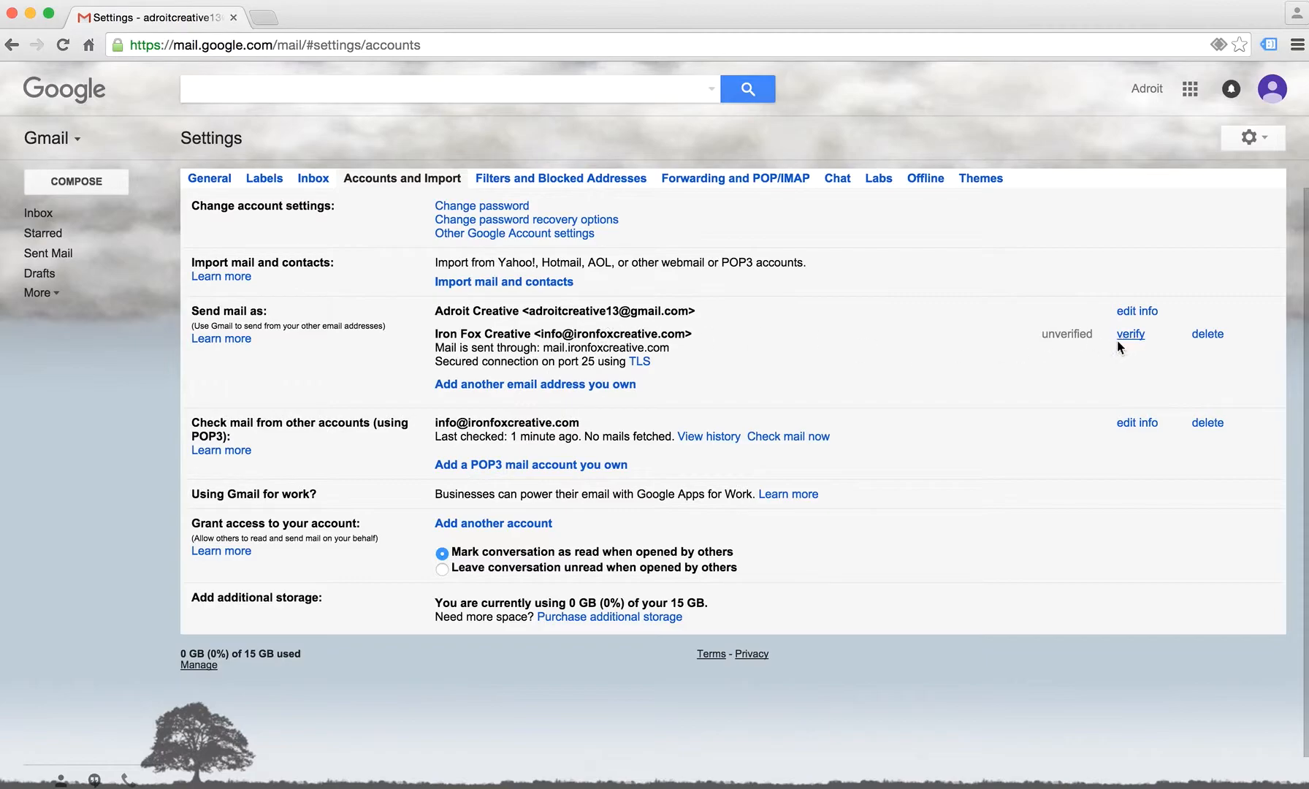
pyautogui.click(791, 439)
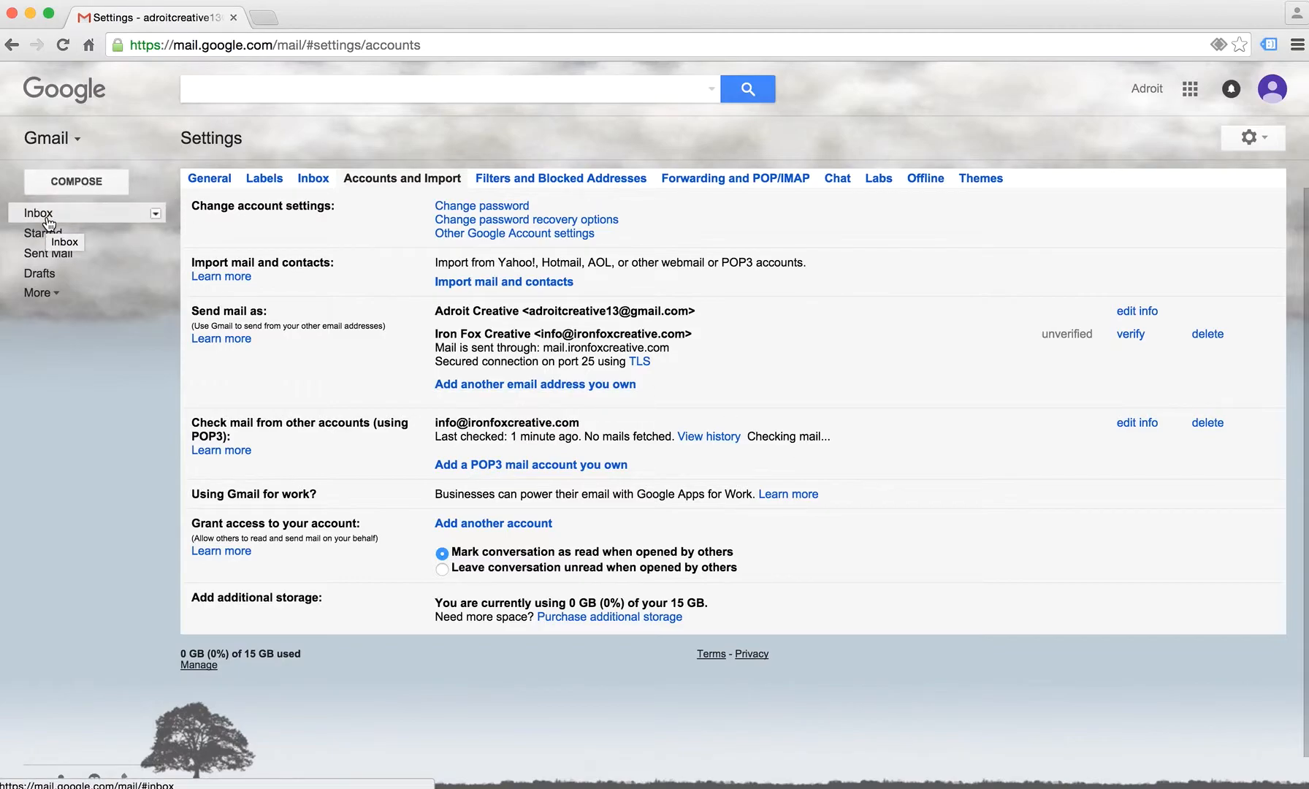
# Confirm the send-as request from the Gmail Team email in the Inbox, then close the success page
pyautogui.click(46, 219)
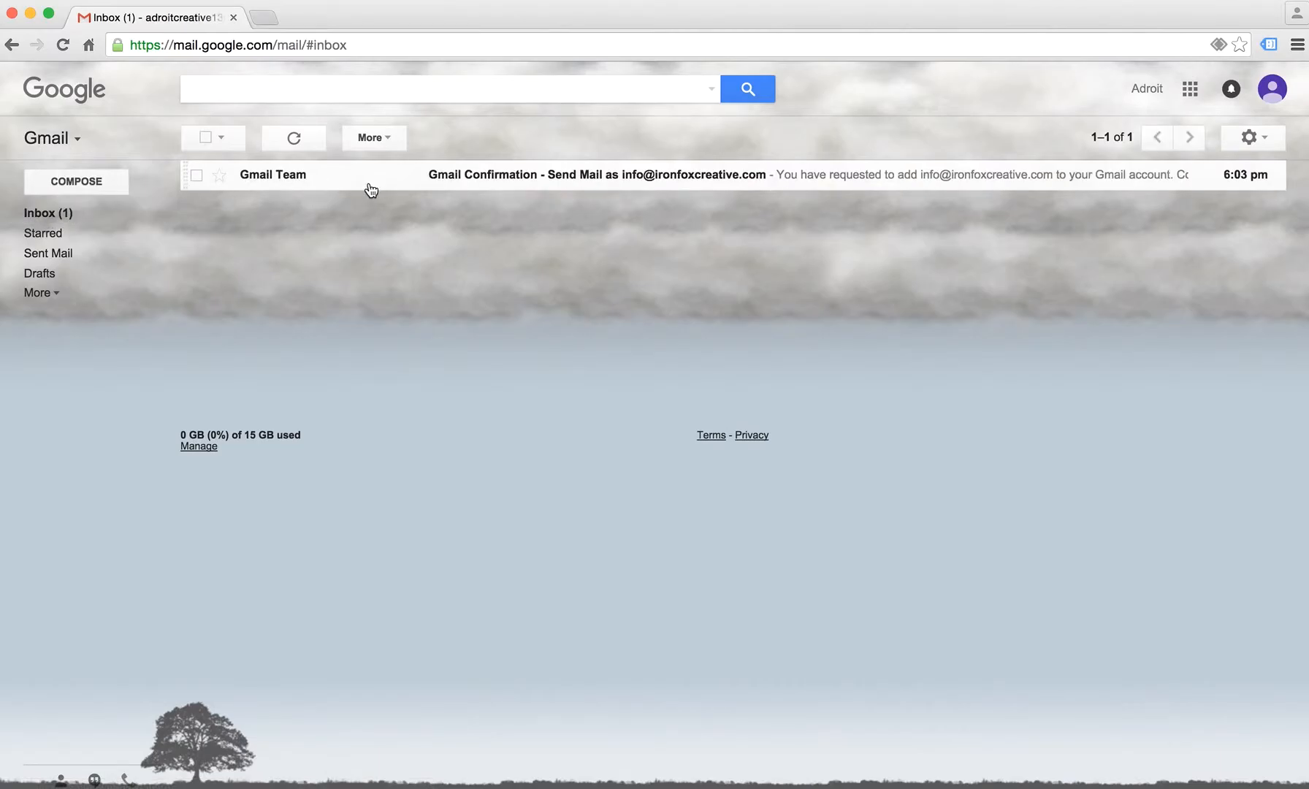
pyautogui.click(458, 183)
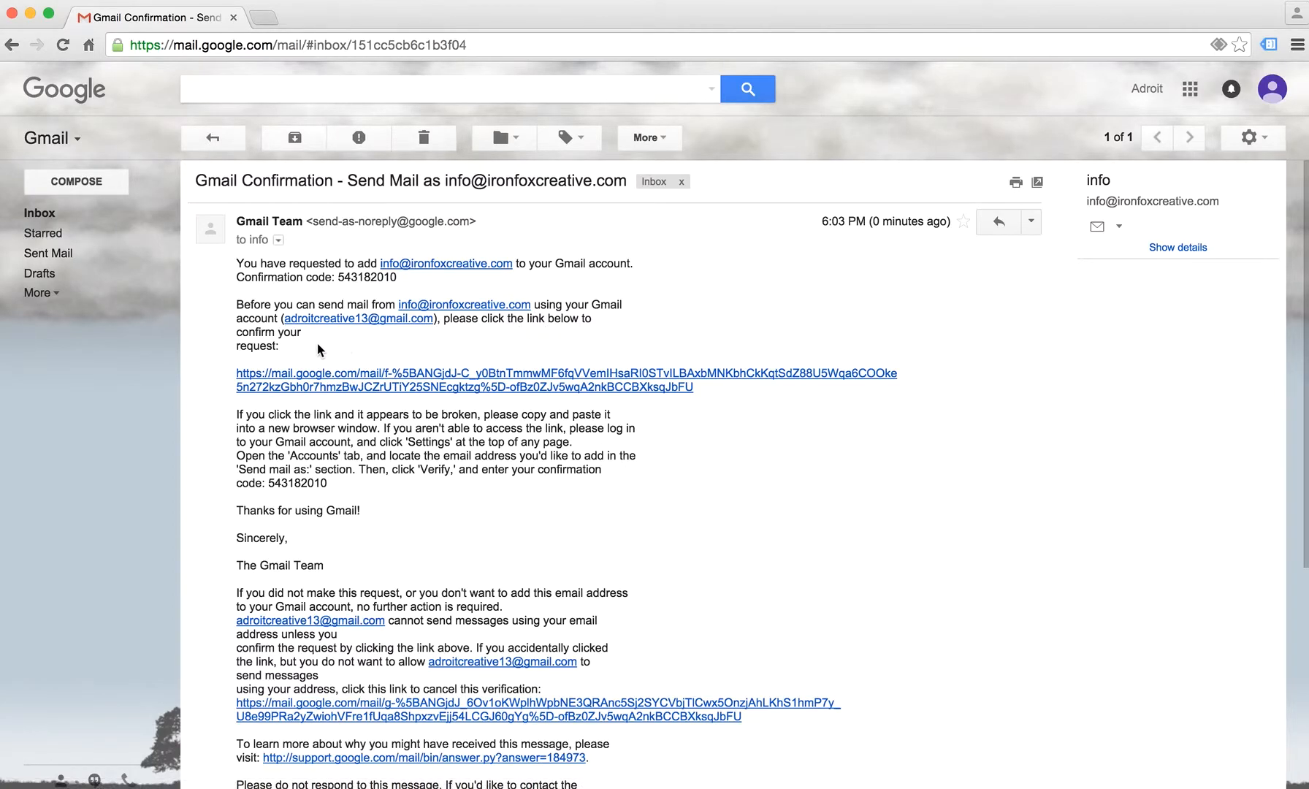
pyautogui.click(293, 387)
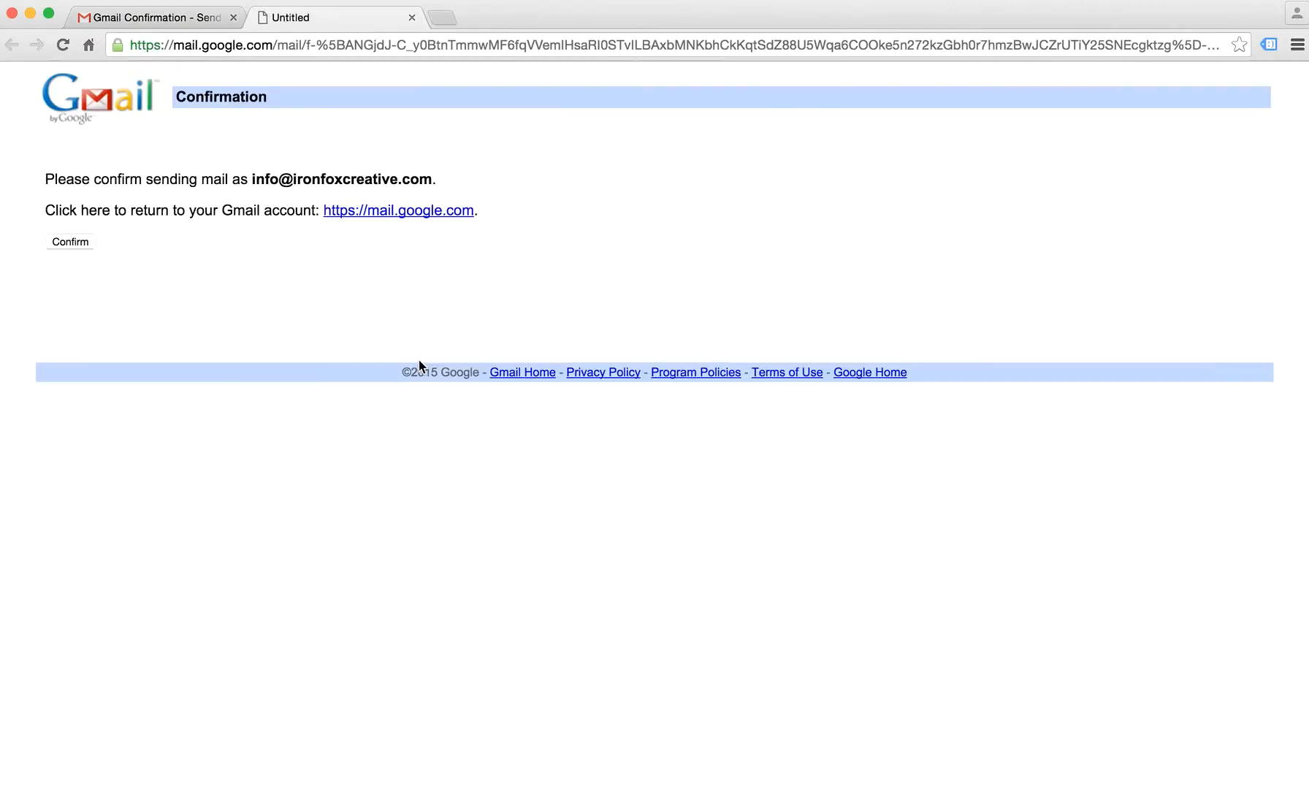
pyautogui.click(65, 242)
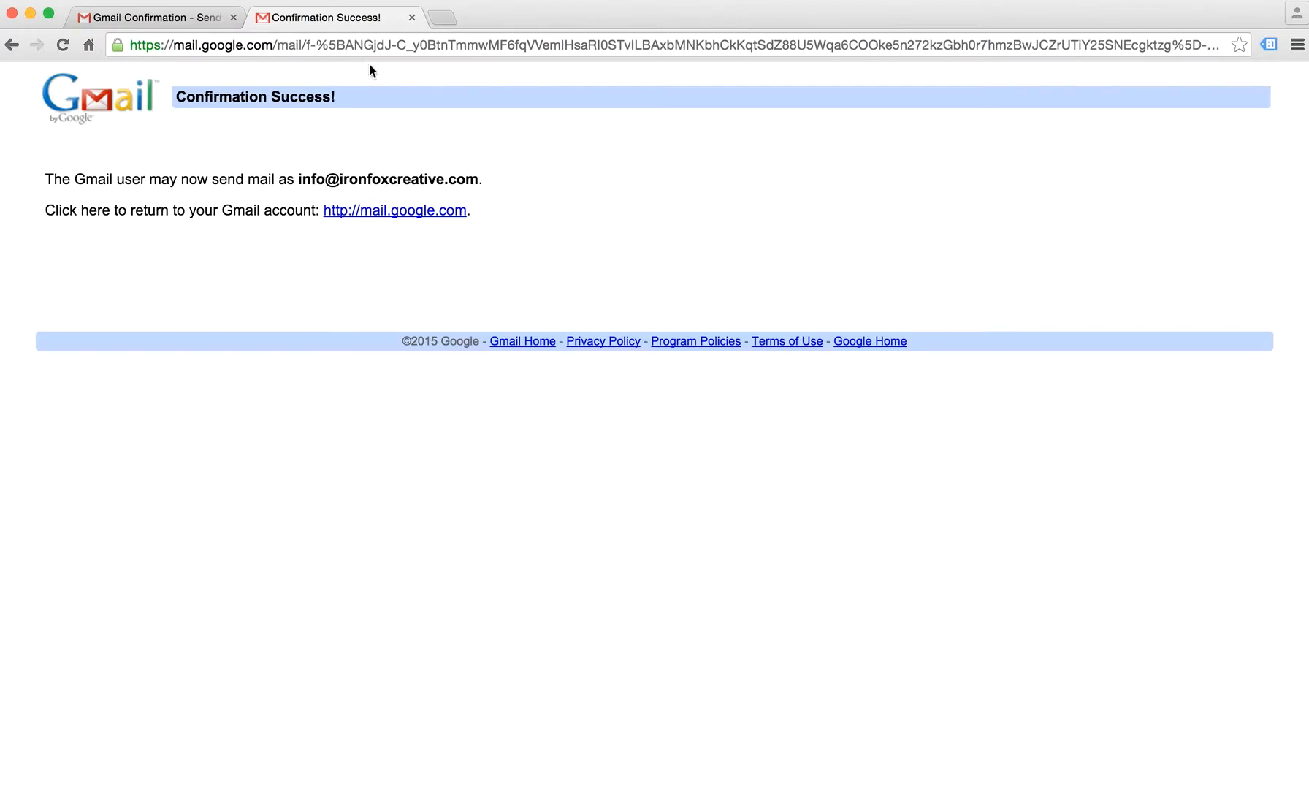
pyautogui.click(413, 18)
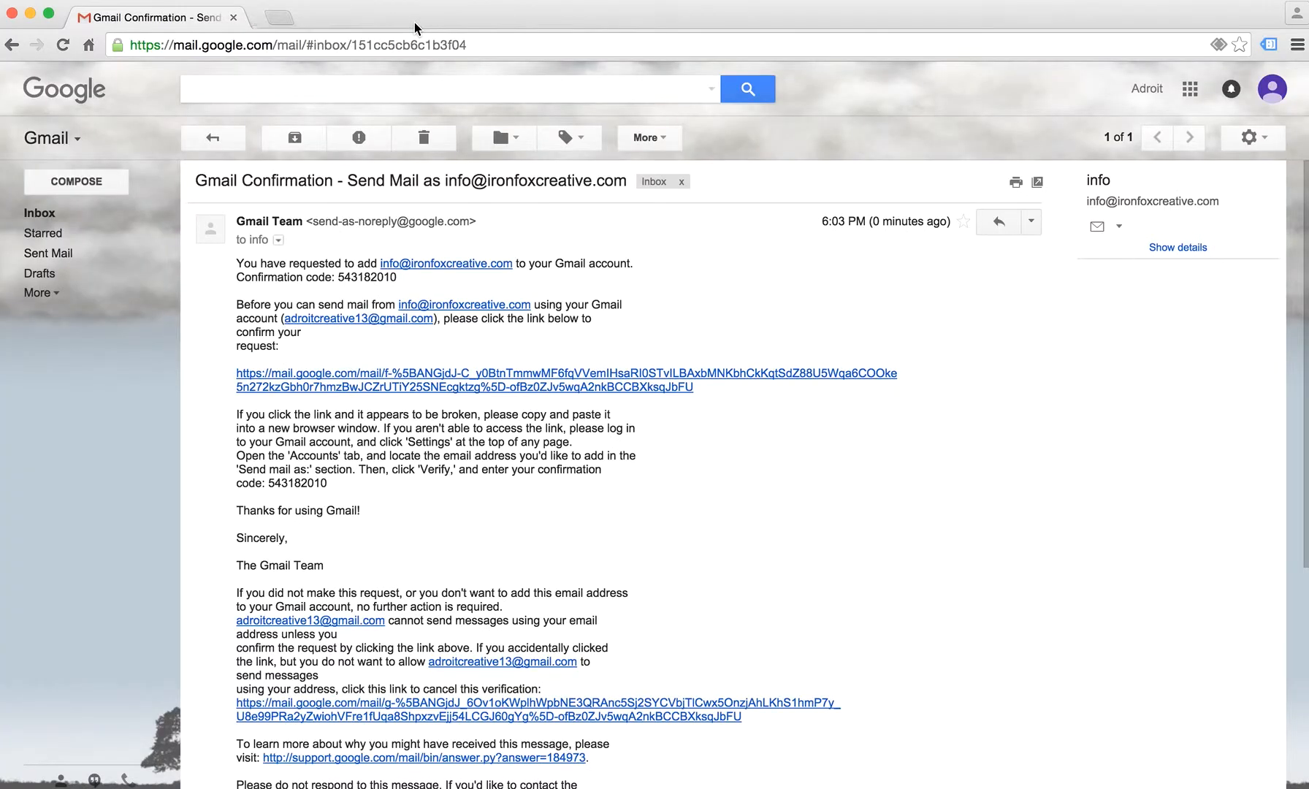
# Delete the confirmation email, make Iron Fox Creative the default sender, and reply from the receiving address
pyautogui.click(424, 138)
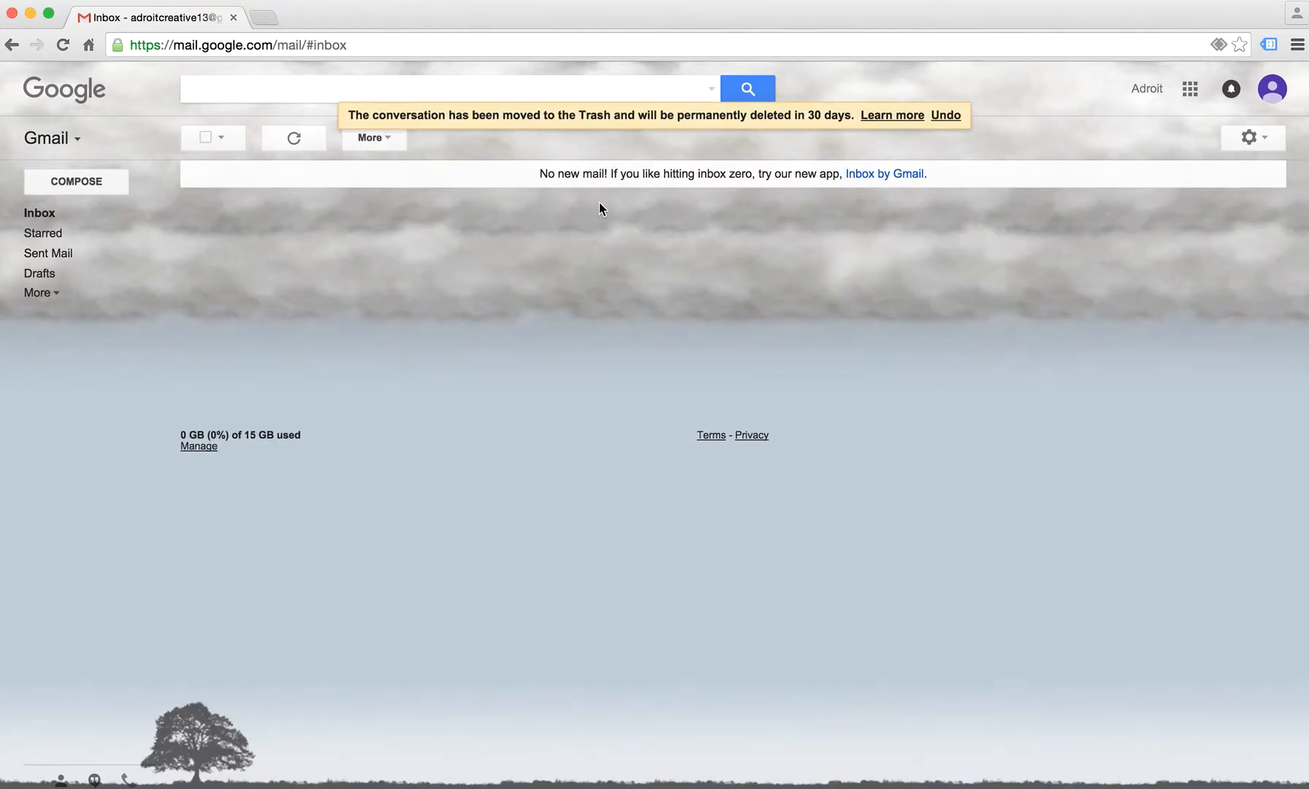
pyautogui.click(1257, 138)
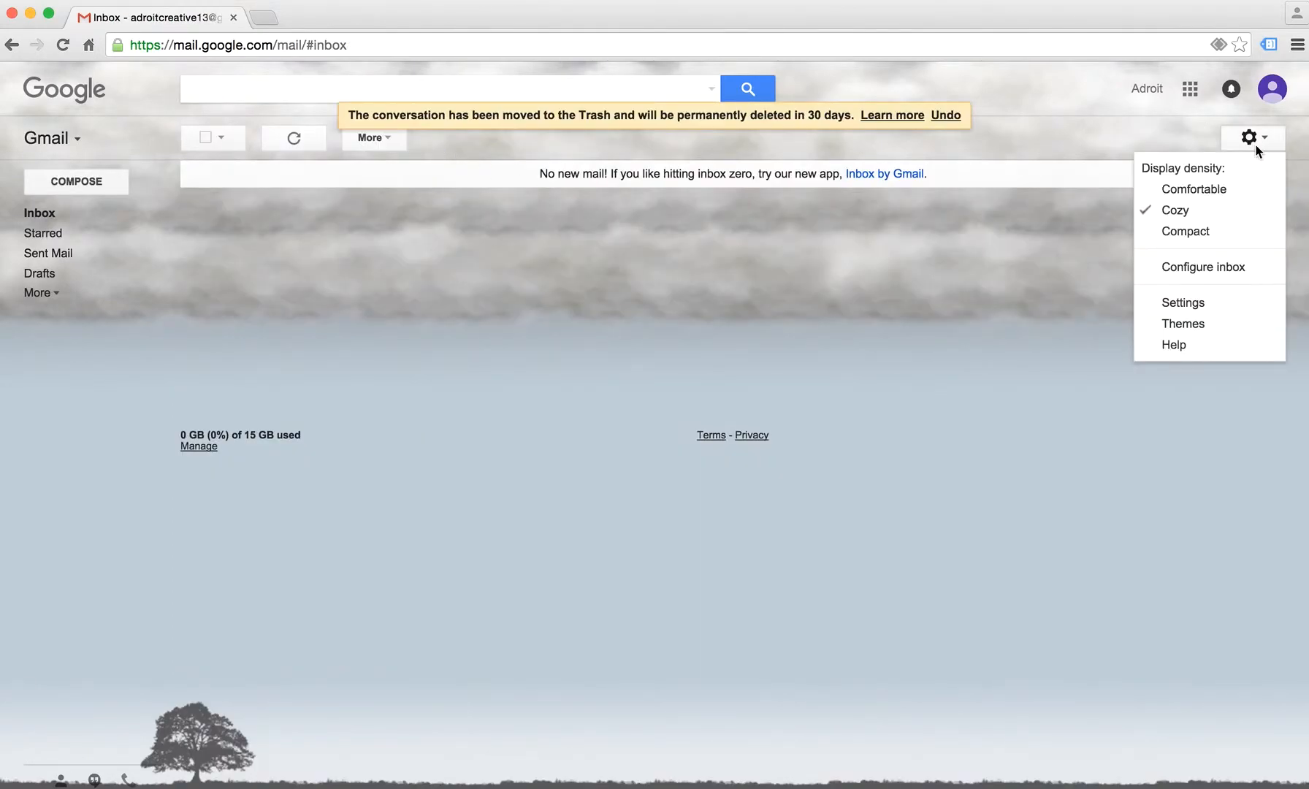
pyautogui.click(1202, 303)
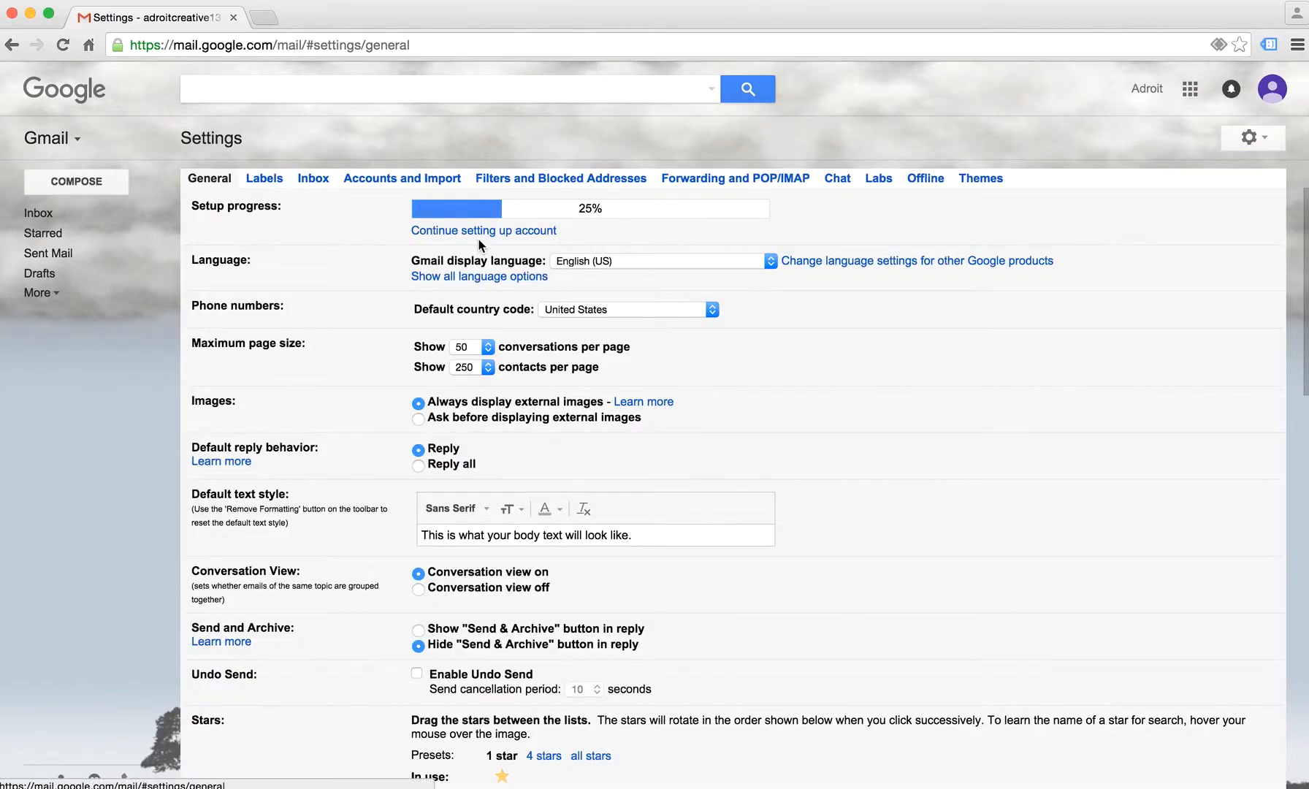
pyautogui.click(416, 178)
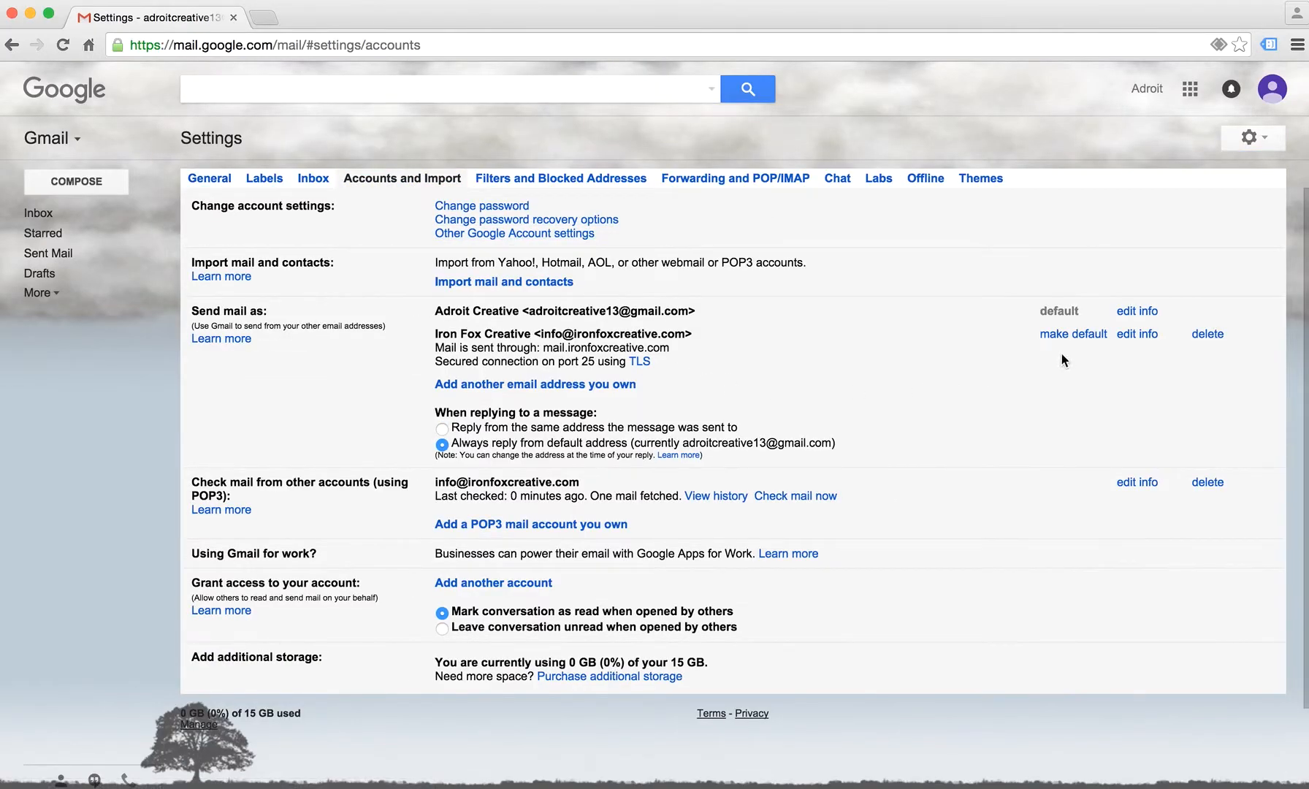
pyautogui.click(1059, 341)
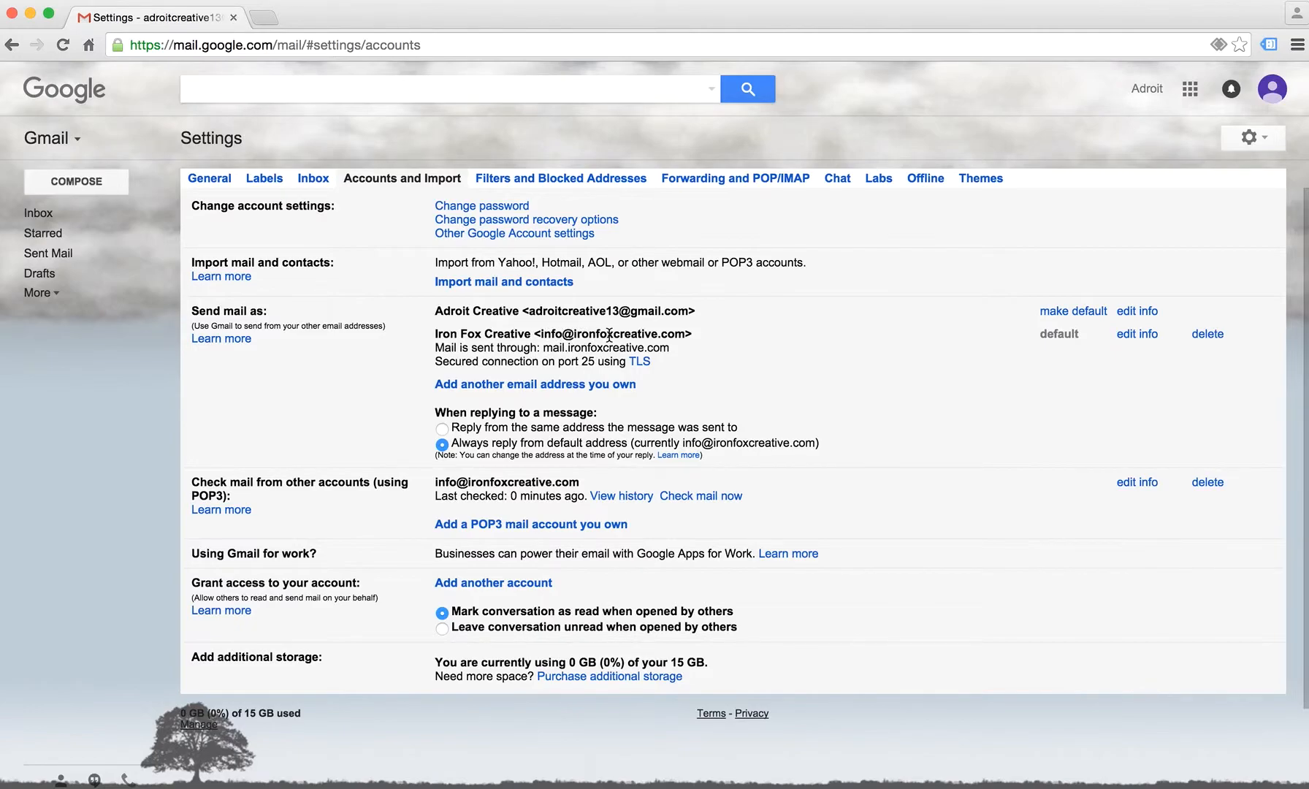
pyautogui.click(442, 429)
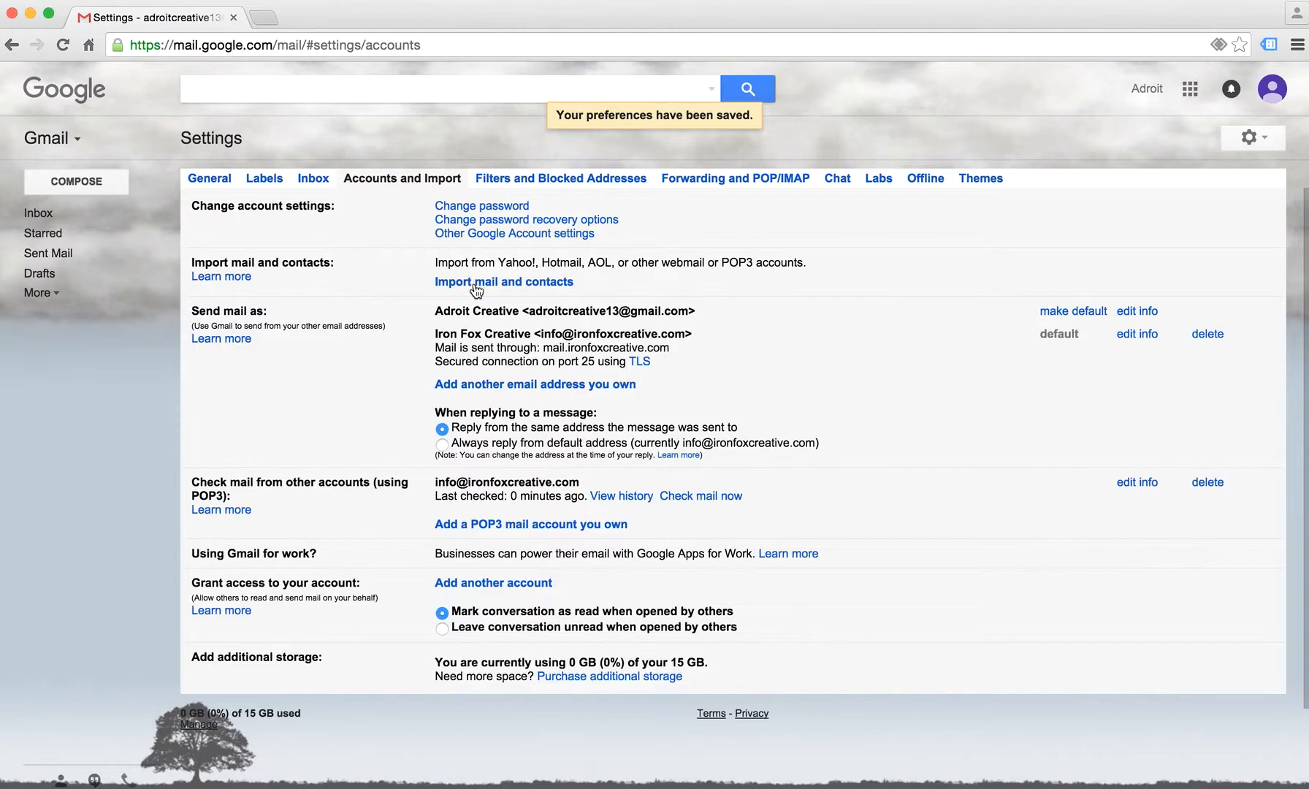
# Compose a message to the Adroit Creative Solutions info address, keeping Iron Fox Creative as sender
pyautogui.click(76, 185)
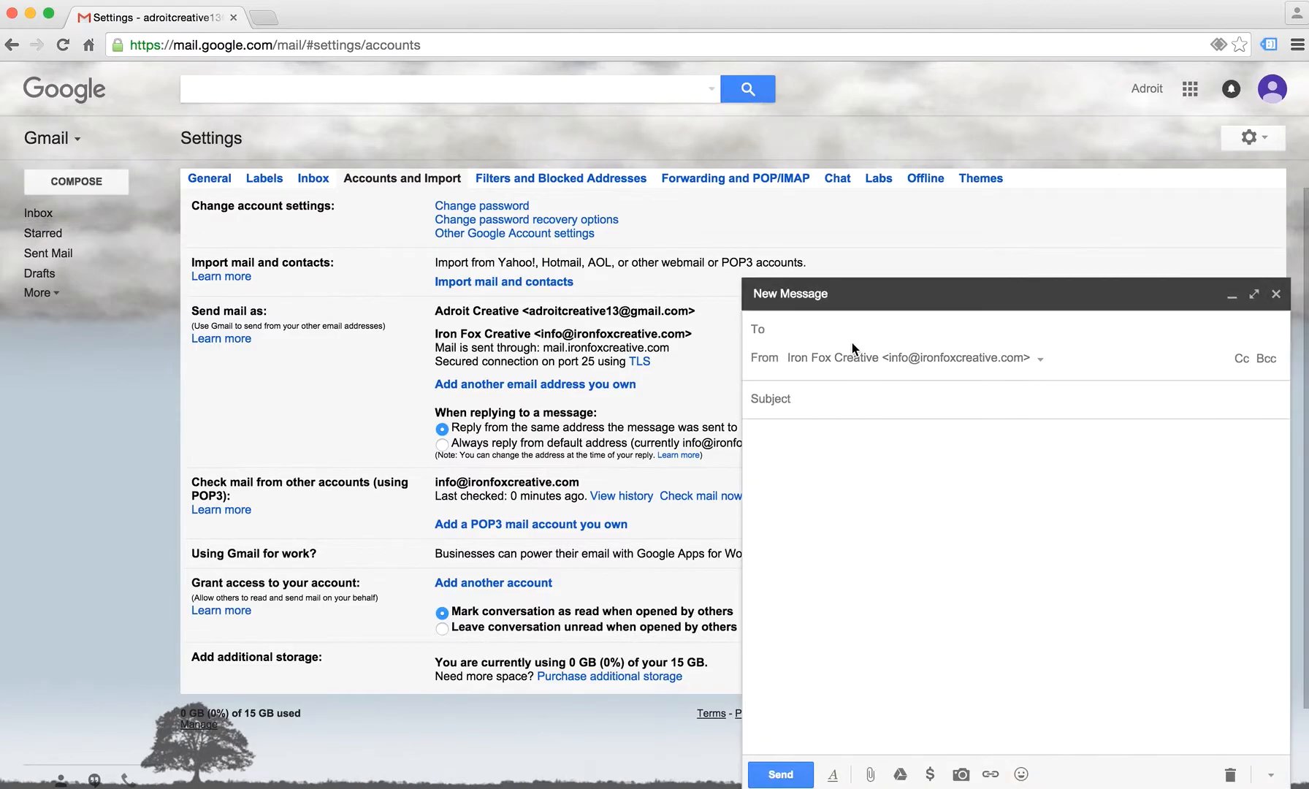
pyautogui.write('t')
pyautogui.press('BackSpace')
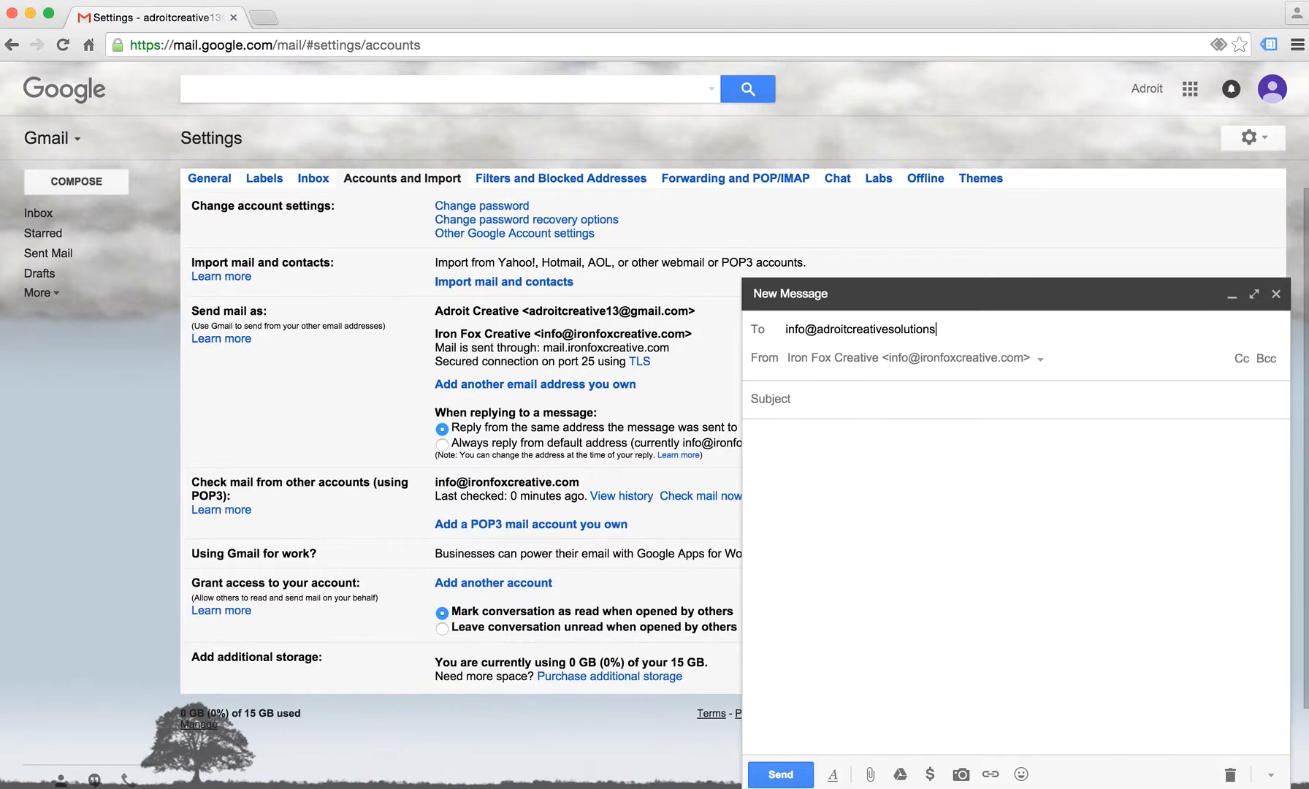
pyautogui.click(811, 365)
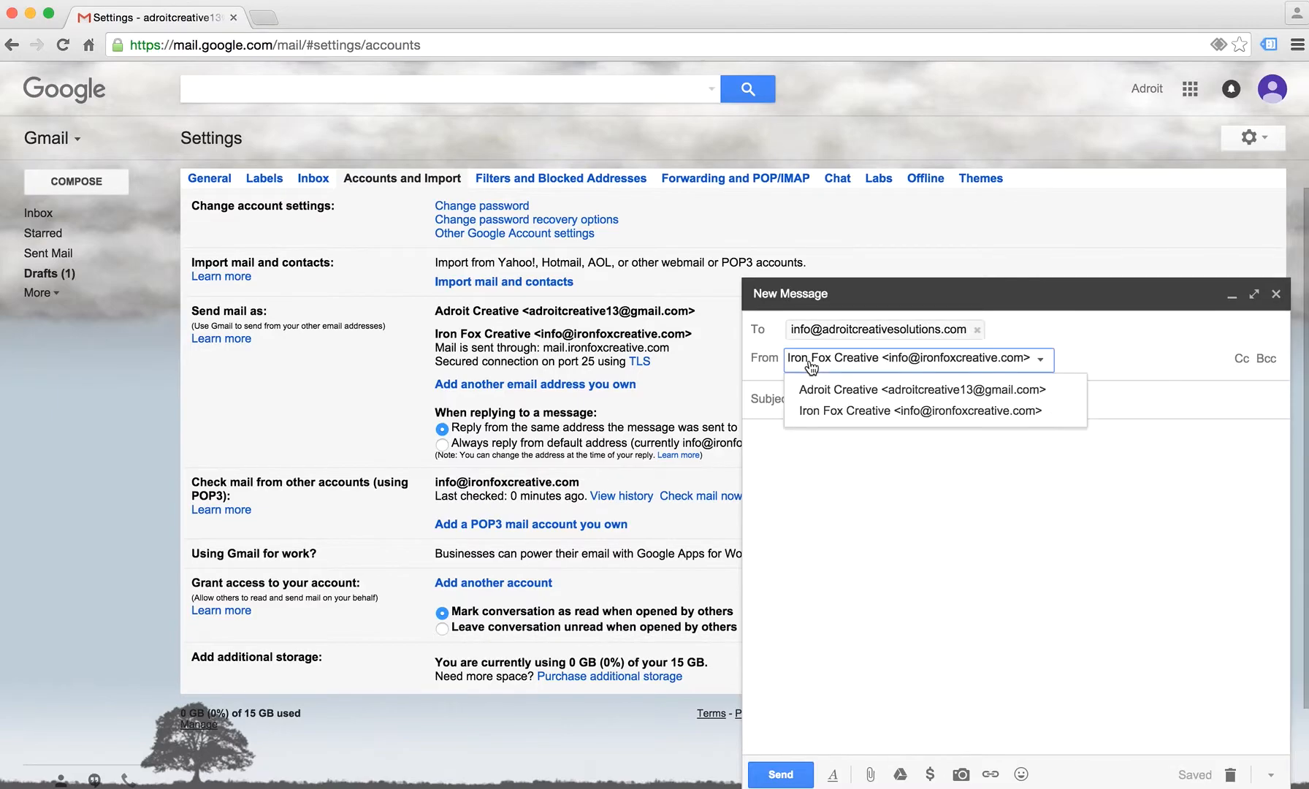
pyautogui.click(856, 413)
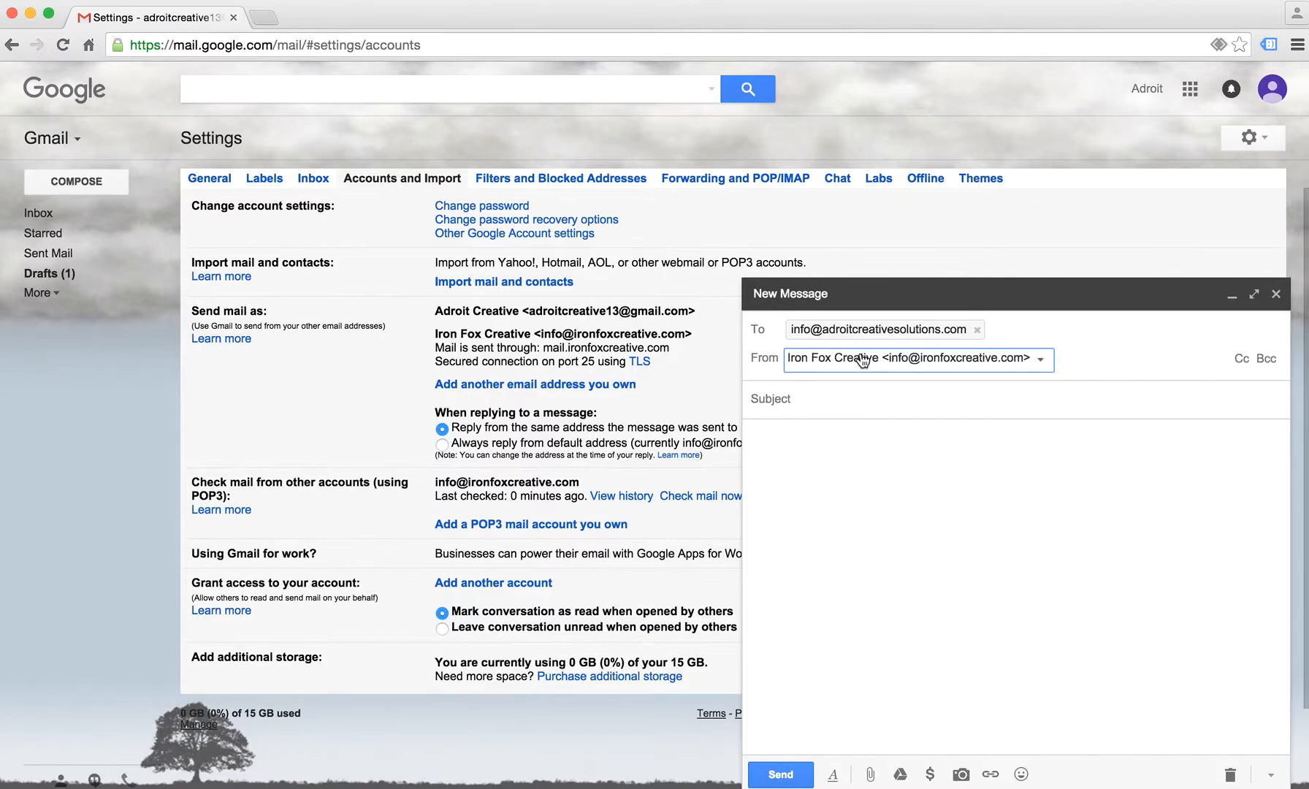
pyautogui.click(866, 362)
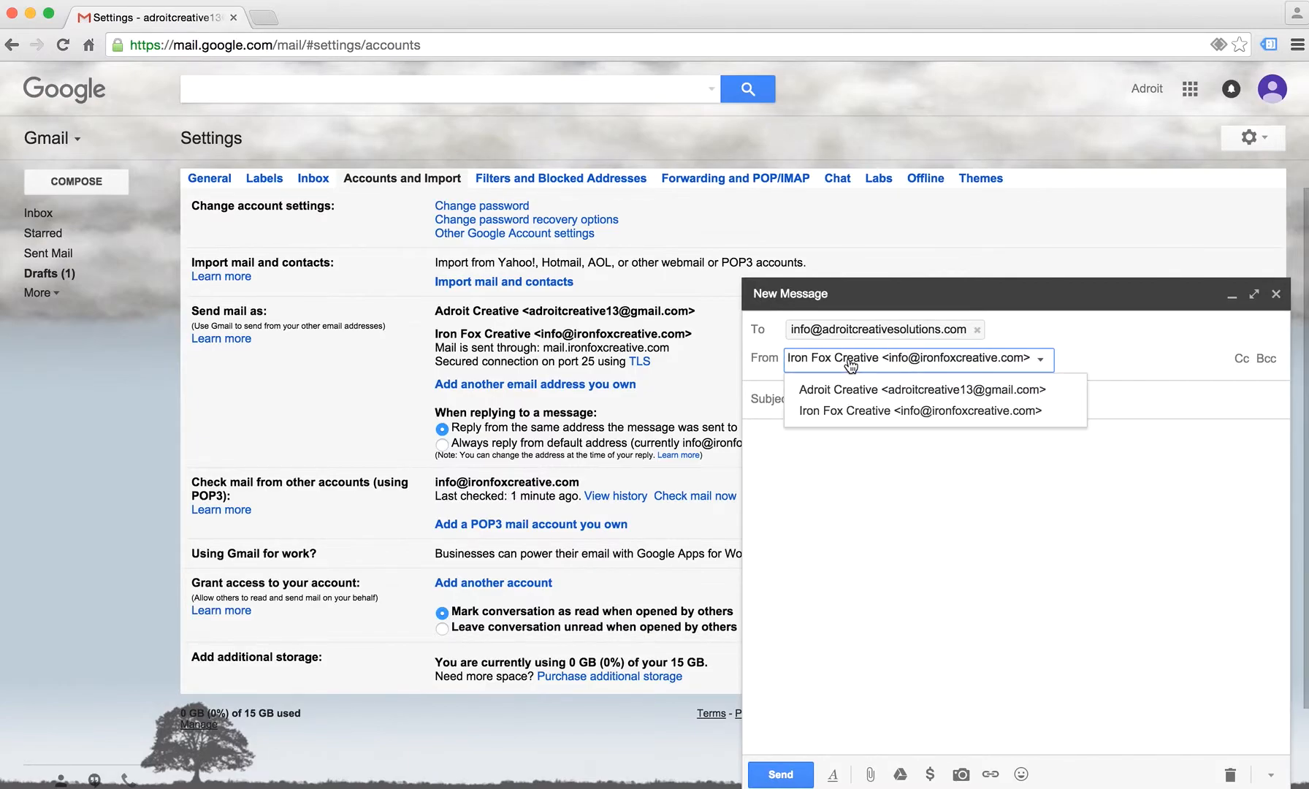
pyautogui.click(860, 446)
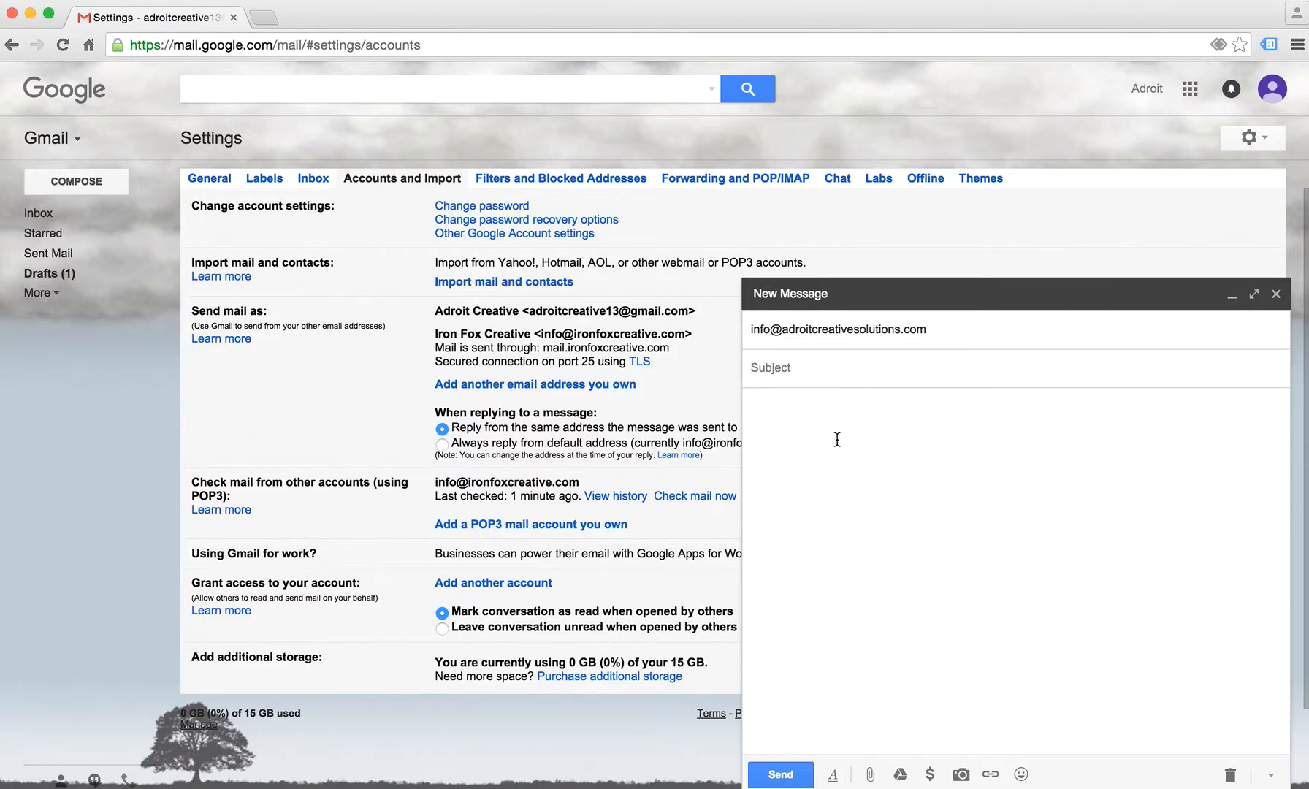